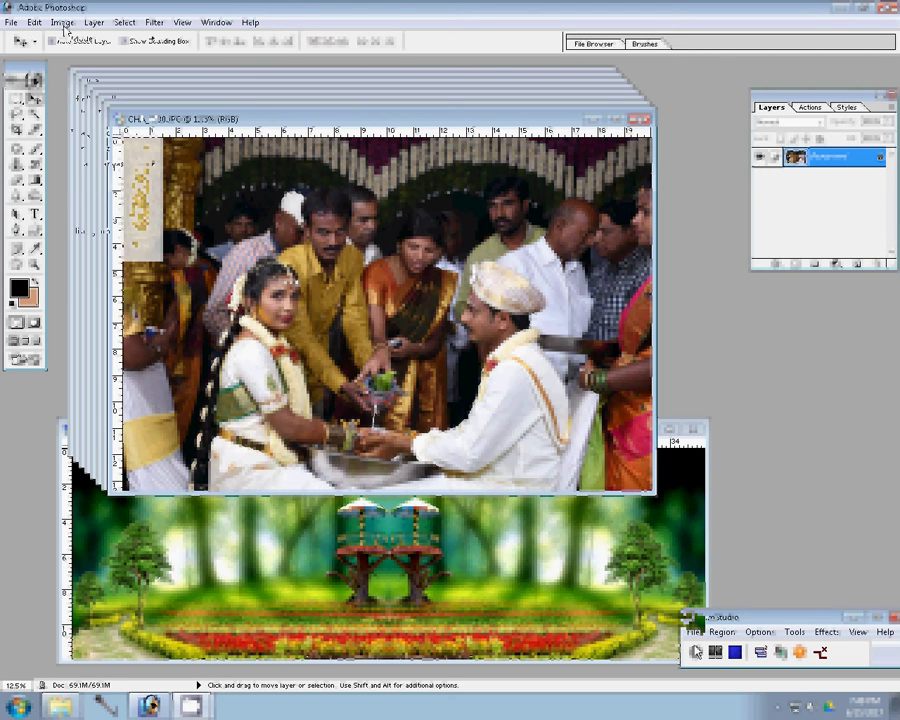
- Reduce the CHA_4430 photo's width in Image Size
{"action": "key", "text": "ctrl+alt+i"}
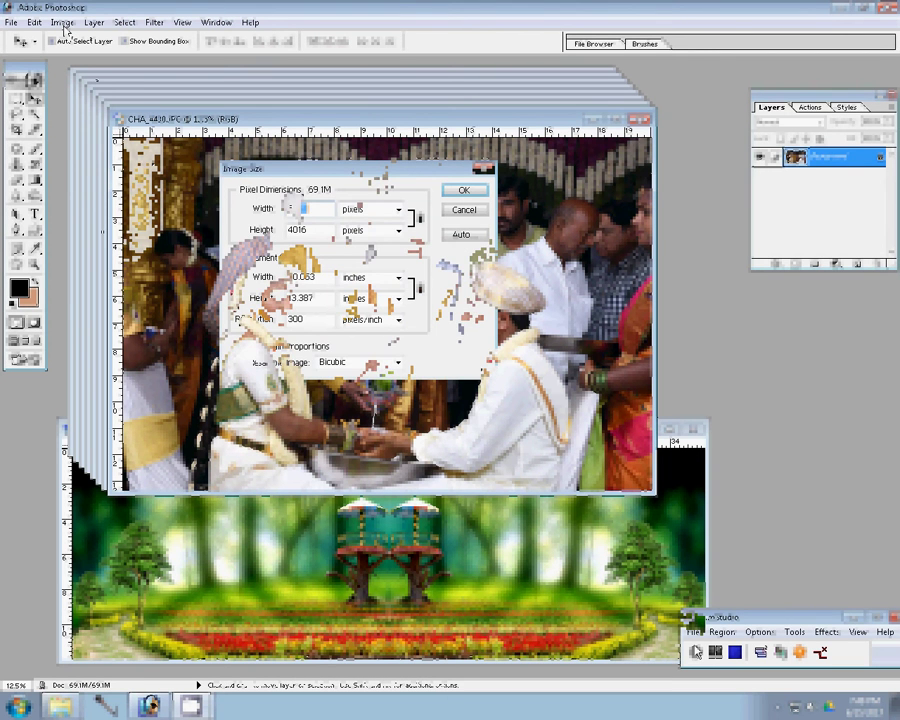
{"action": "left_click", "coordinate": [300, 277]}
{"action": "left_click", "coordinate": [476, 191]}
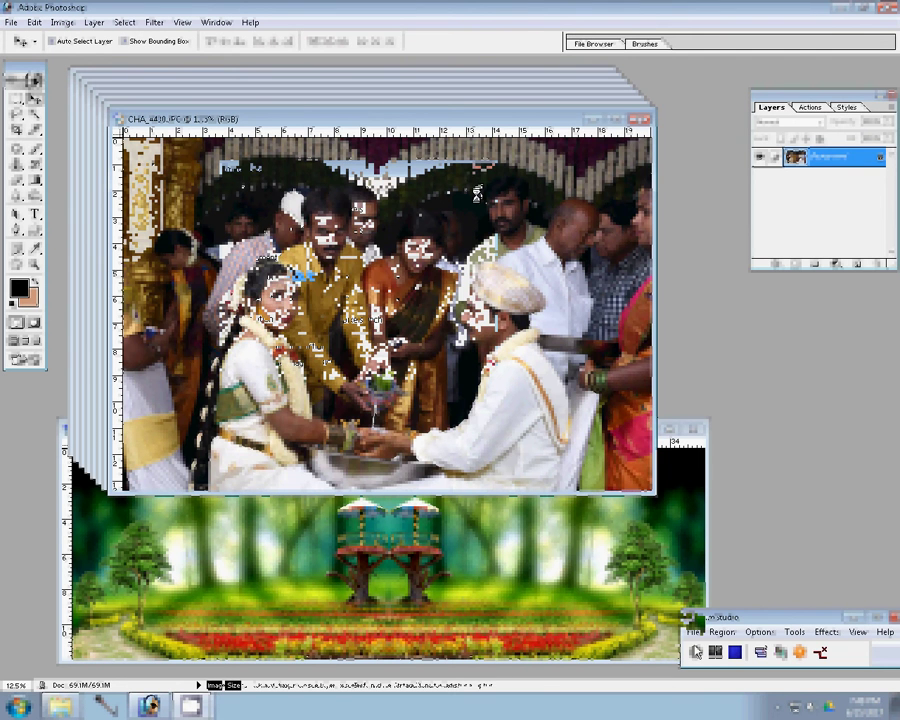
- Place CHA_4430 at the bottom right of the garden album, then close it unsaved
{"action": "left_click", "coordinate": [809, 107]}
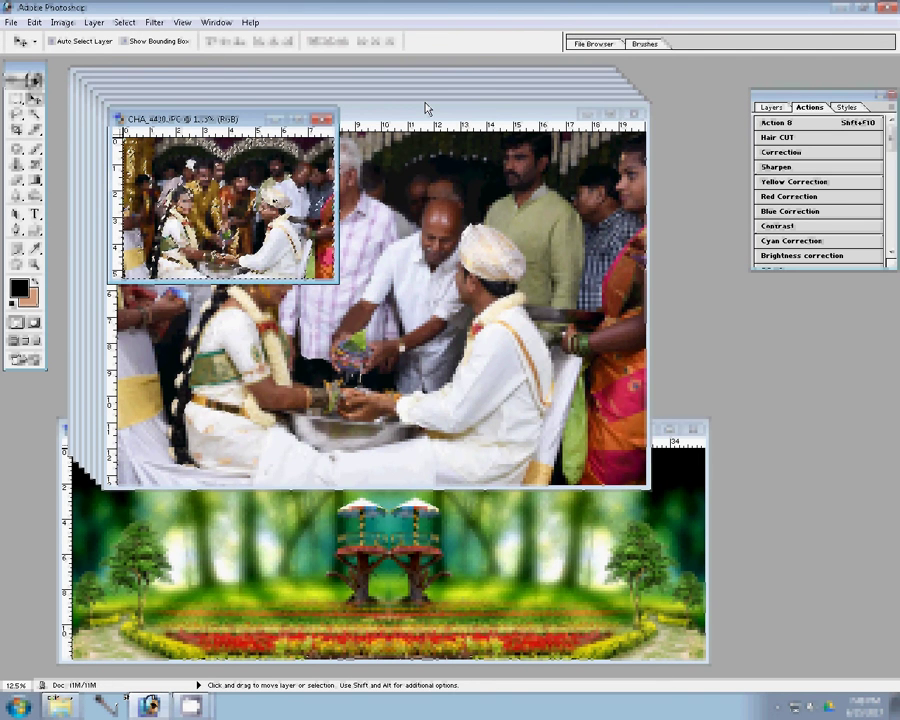
{"action": "key", "text": "shift+F10"}
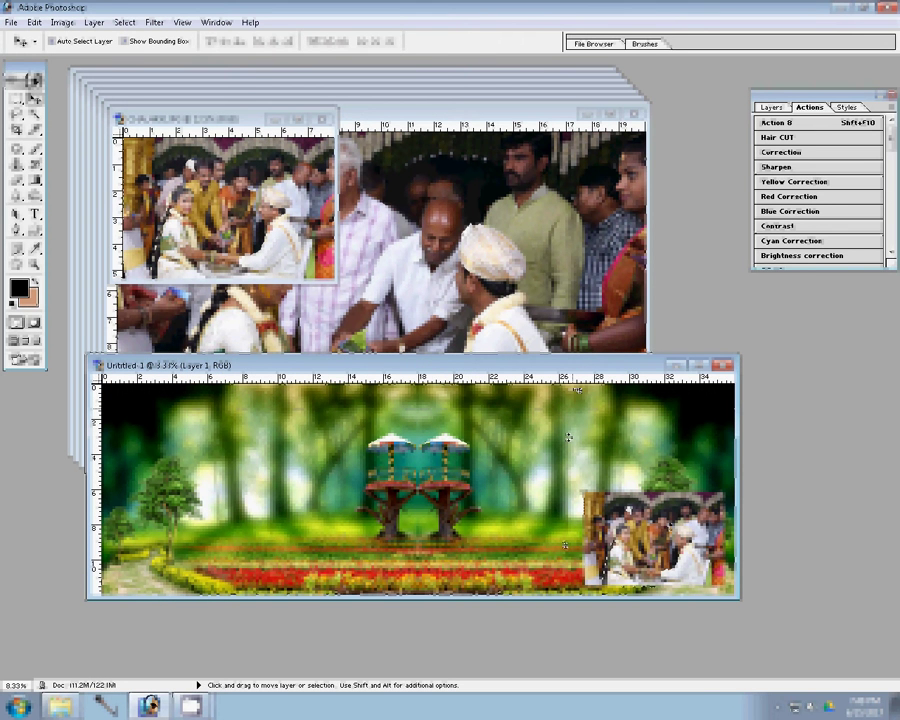
{"action": "left_click", "coordinate": [311, 283]}
{"action": "key", "text": "ctrl+w"}
{"action": "left_click", "coordinate": [456, 267]}
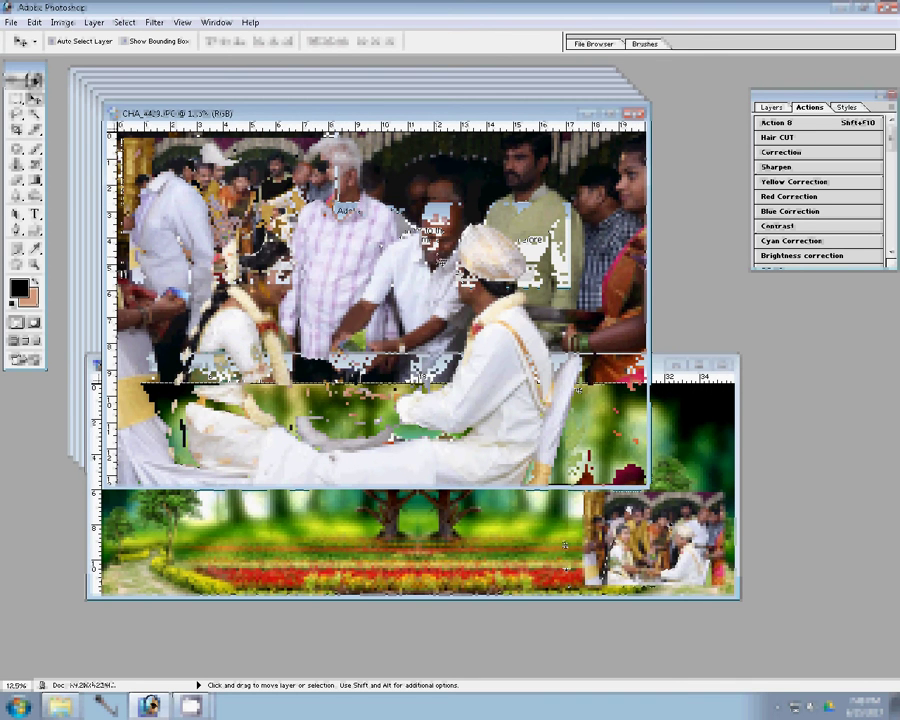
- Resize CHA_4429 to 8 inches wide, stack it above the first photo, and close it unsaved
{"action": "key", "text": "ctrl+alt+i"}
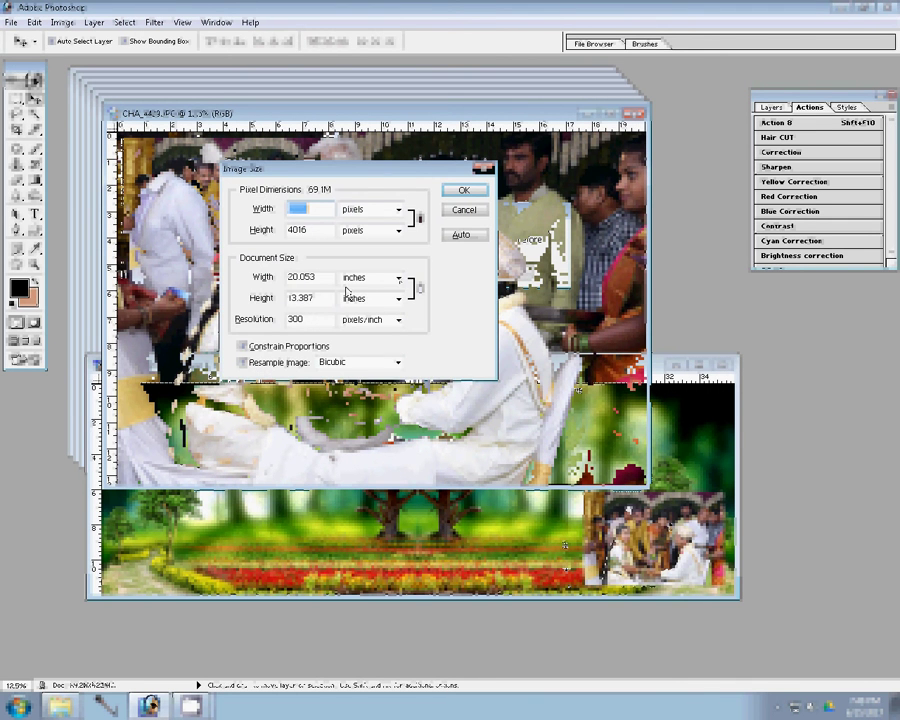
{"action": "type", "text": "8"}
{"action": "left_click", "coordinate": [464, 192]}
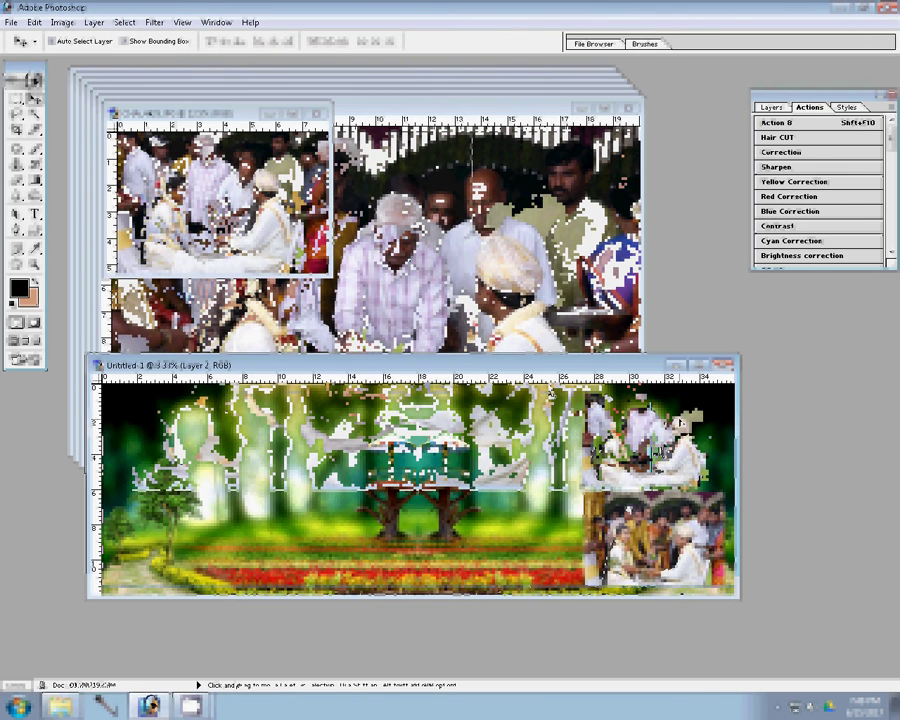
{"action": "left_click", "coordinate": [315, 138]}
{"action": "left_click", "coordinate": [316, 112]}
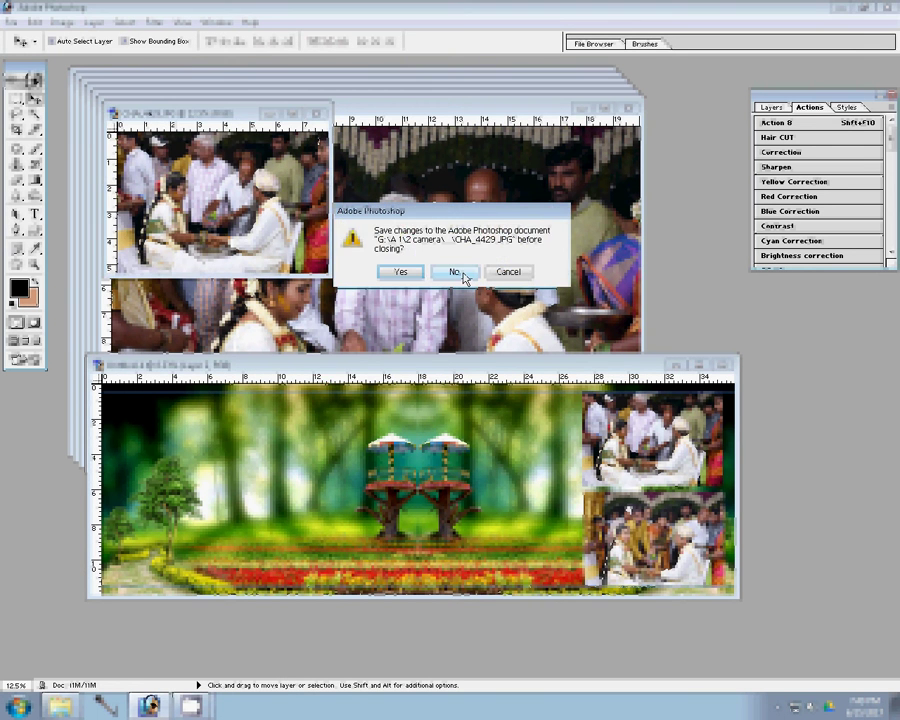
{"action": "left_click", "coordinate": [458, 274]}
- Set CHA_4417's width to 6000 in Image Size
{"action": "key", "text": "ctrl+alt+i"}
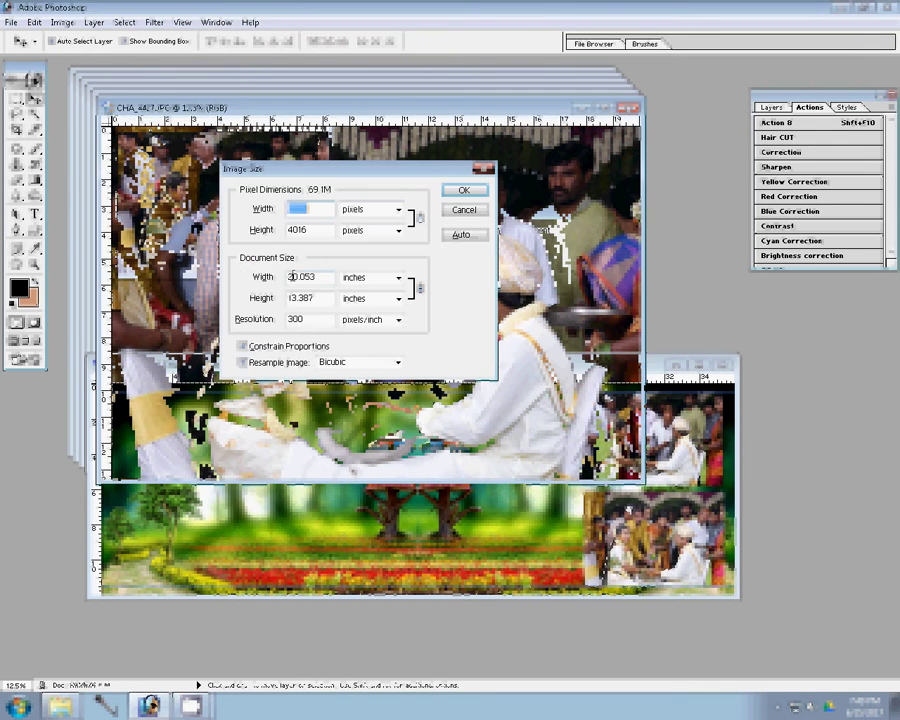
{"action": "type", "text": "6000"}
{"action": "left_click", "coordinate": [464, 191]}
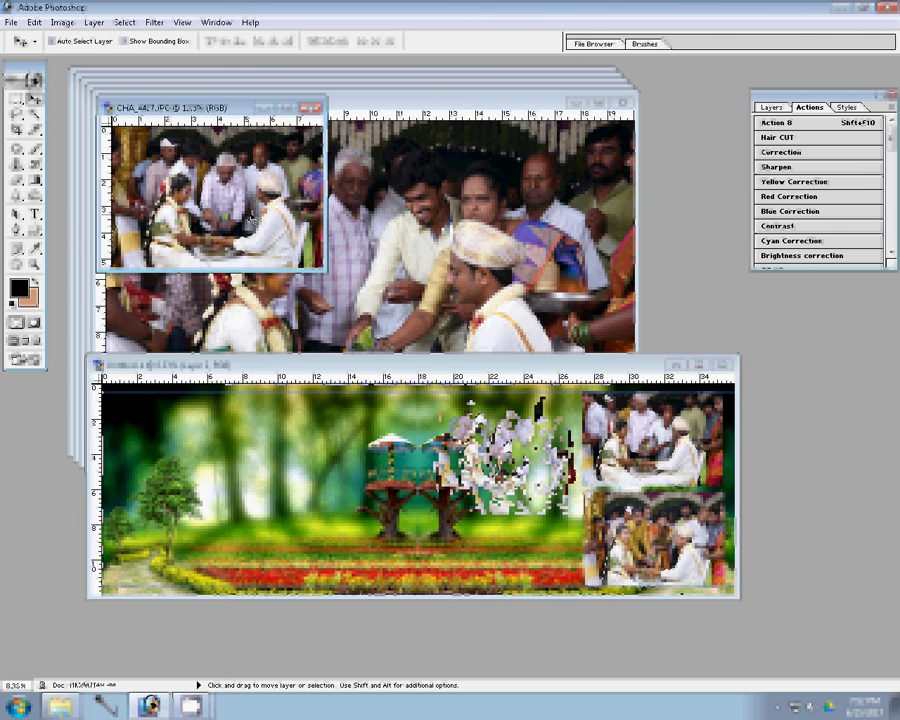
- Drop CHA_4417 into the top-middle slot, then set CHA_4426's width to 30.053
{"action": "left_click_drag", "start_coordinate": [250, 215], "coordinate": [515, 435]}
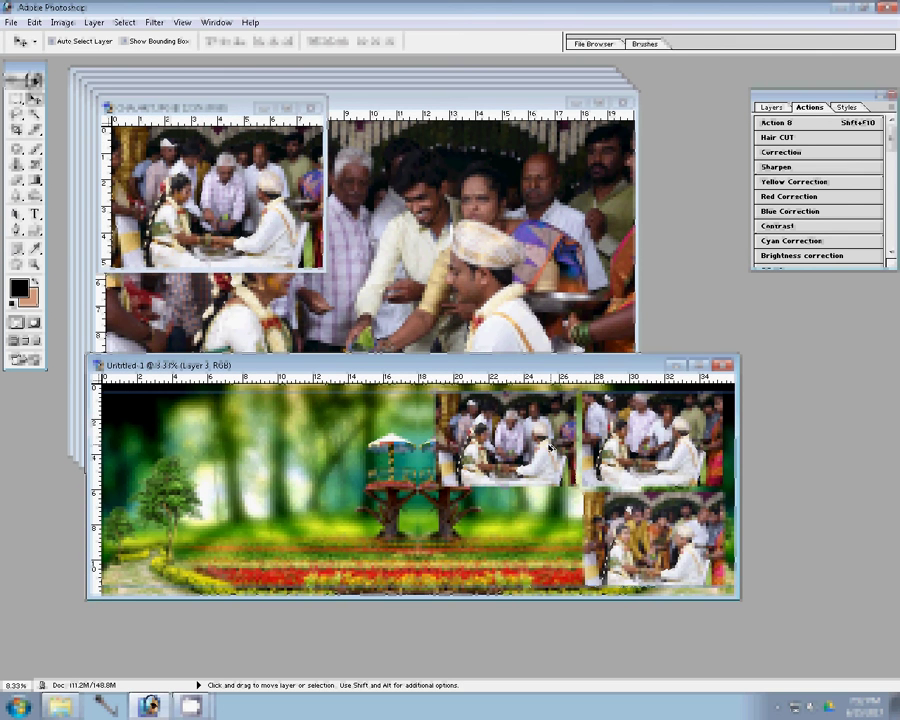
{"action": "left_click", "coordinate": [318, 114]}
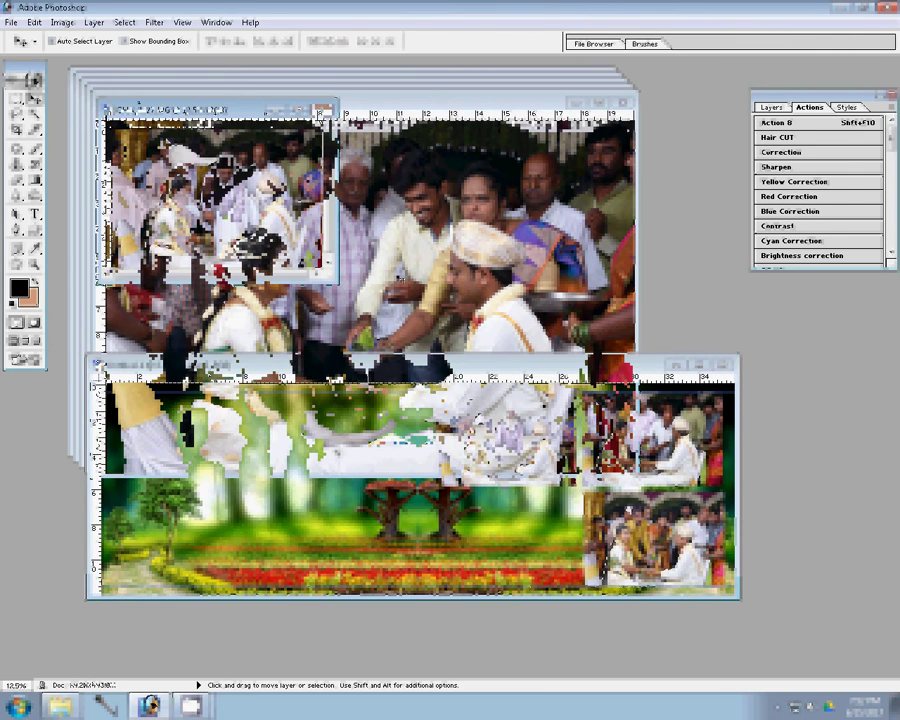
{"action": "key", "text": "ctrl+alt+i"}
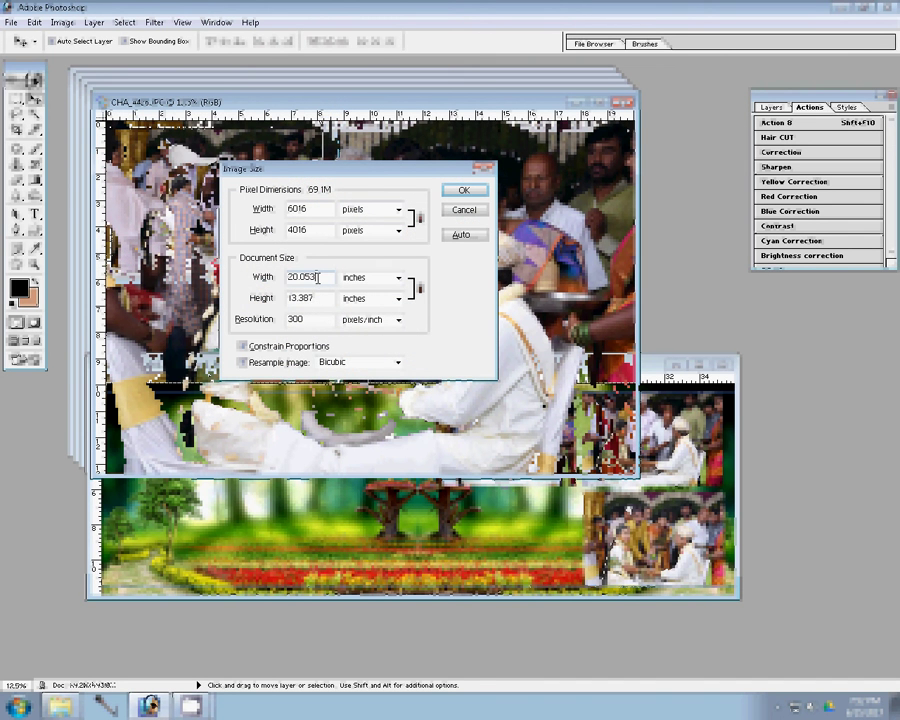
{"action": "type", "text": "30.053"}
{"action": "left_click", "coordinate": [460, 190]}
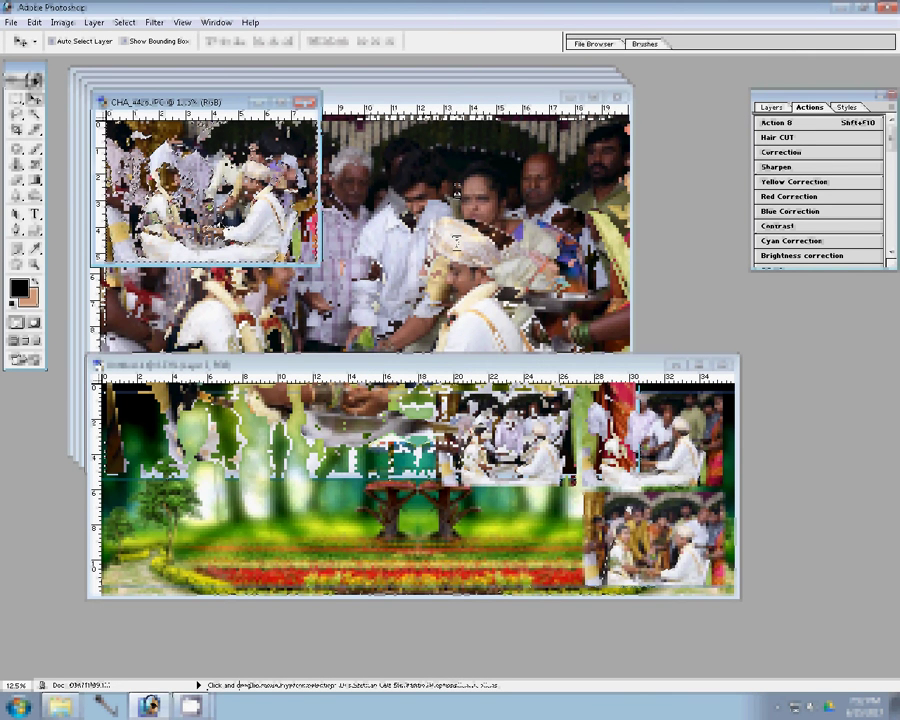
- Position CHA_4426 in the bottom-middle slot and close its source unsaved
{"action": "left_click_drag", "start_coordinate": [212, 190], "coordinate": [500, 537]}
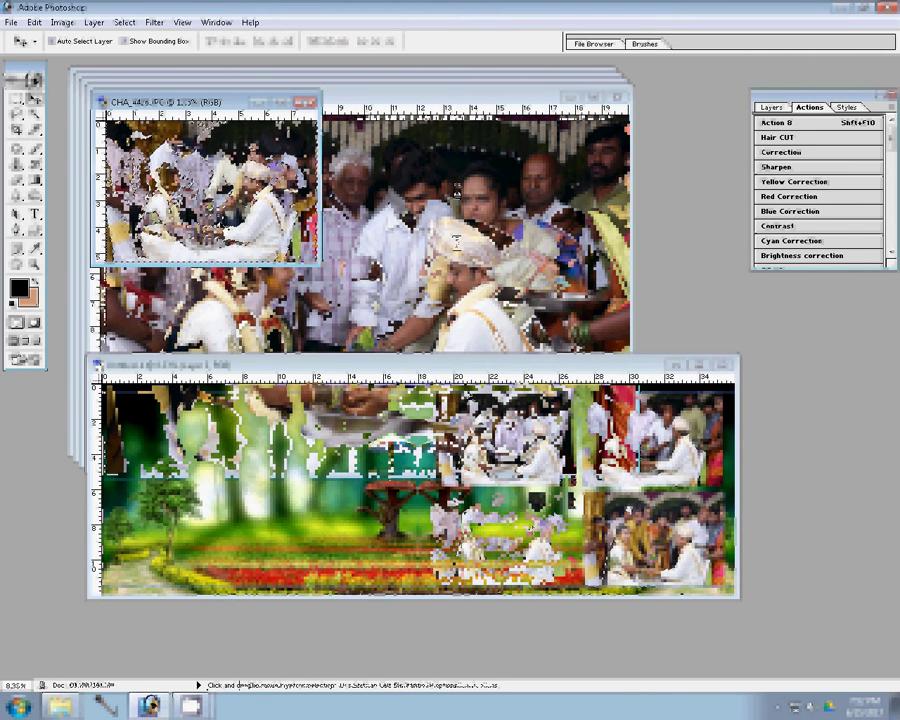
{"action": "left_click_drag", "start_coordinate": [455, 242], "coordinate": [535, 529]}
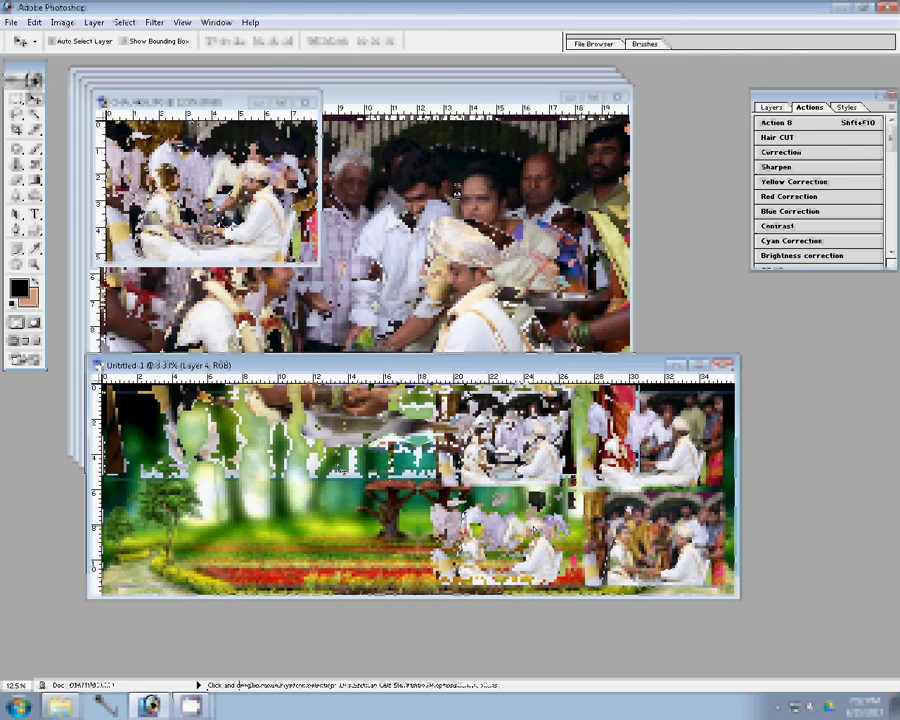
{"action": "left_click", "coordinate": [309, 102]}
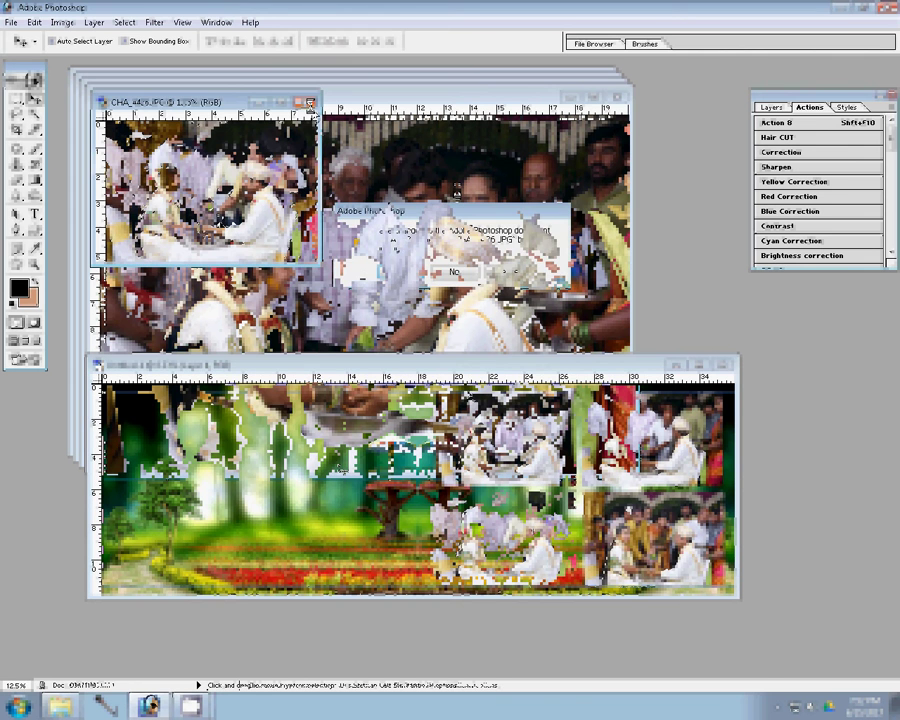
{"action": "left_click", "coordinate": [454, 272]}
- Resize CHA_4425 to width 30, drag it into the album, and close it unsaved
{"action": "key", "text": "ctrl+alt+i"}
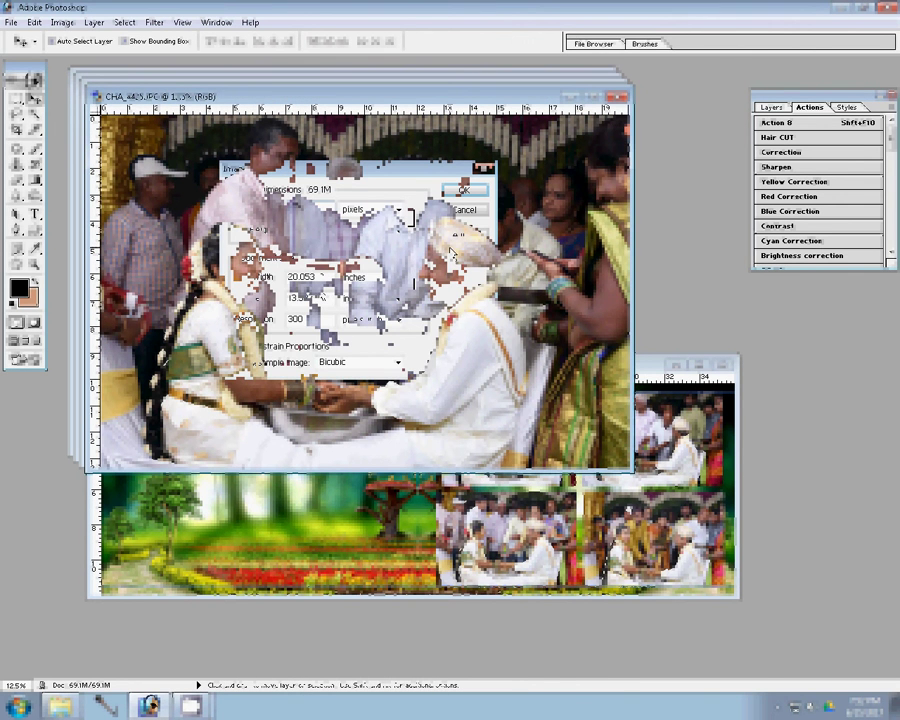
{"action": "type", "text": "30"}
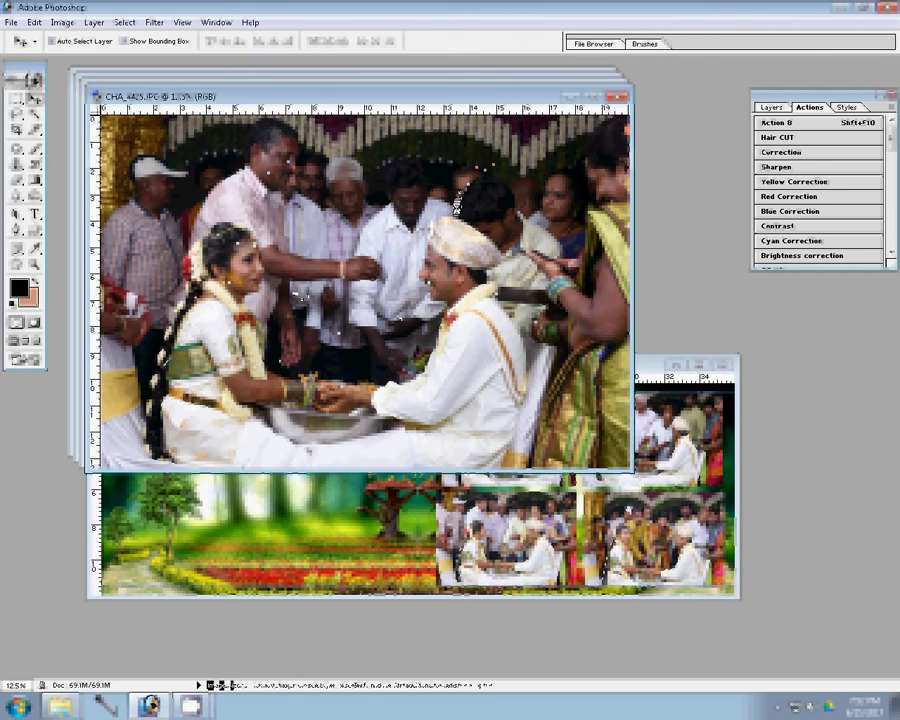
{"action": "left_click_drag", "start_coordinate": [455, 205], "coordinate": [390, 420]}
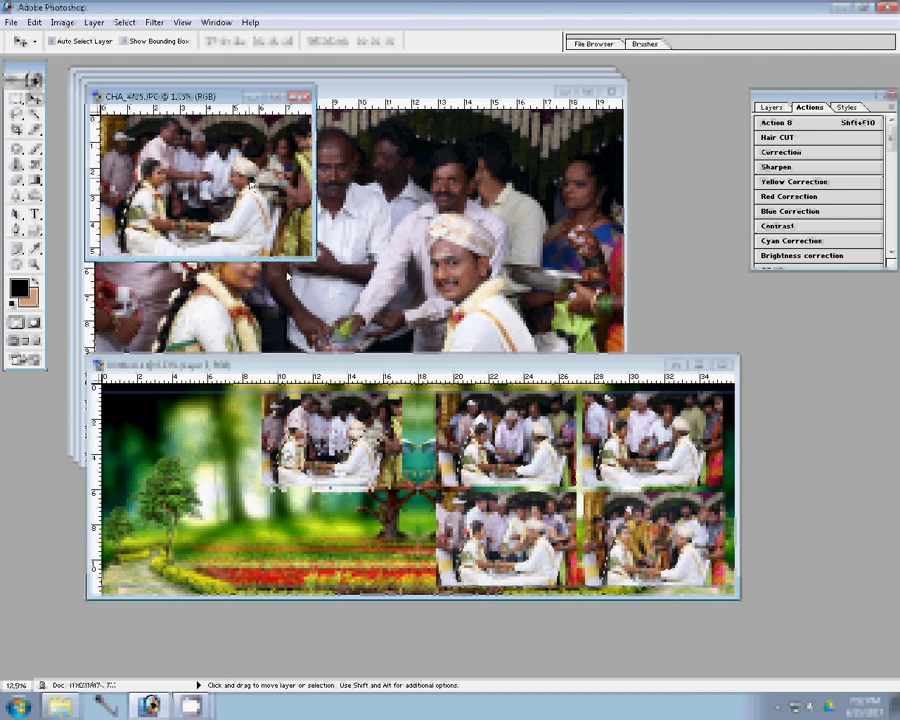
{"action": "left_click", "coordinate": [299, 96]}
{"action": "left_click", "coordinate": [456, 272]}
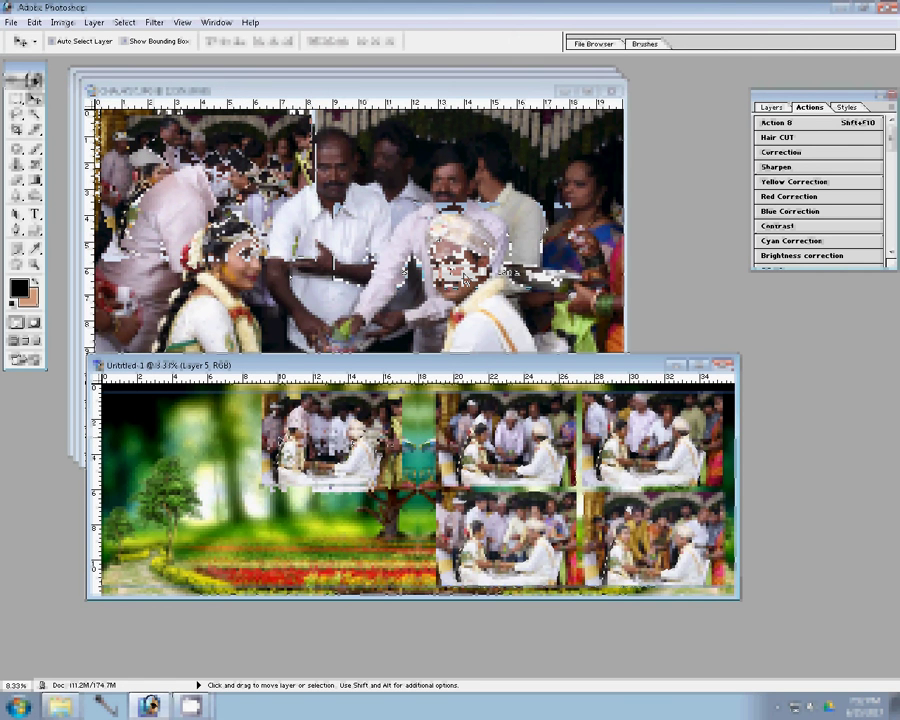
- Move the new photo down into the bottom-left slot and bring up the next photo's size settings
{"action": "left_click_drag", "start_coordinate": [330, 440], "coordinate": [330, 538]}
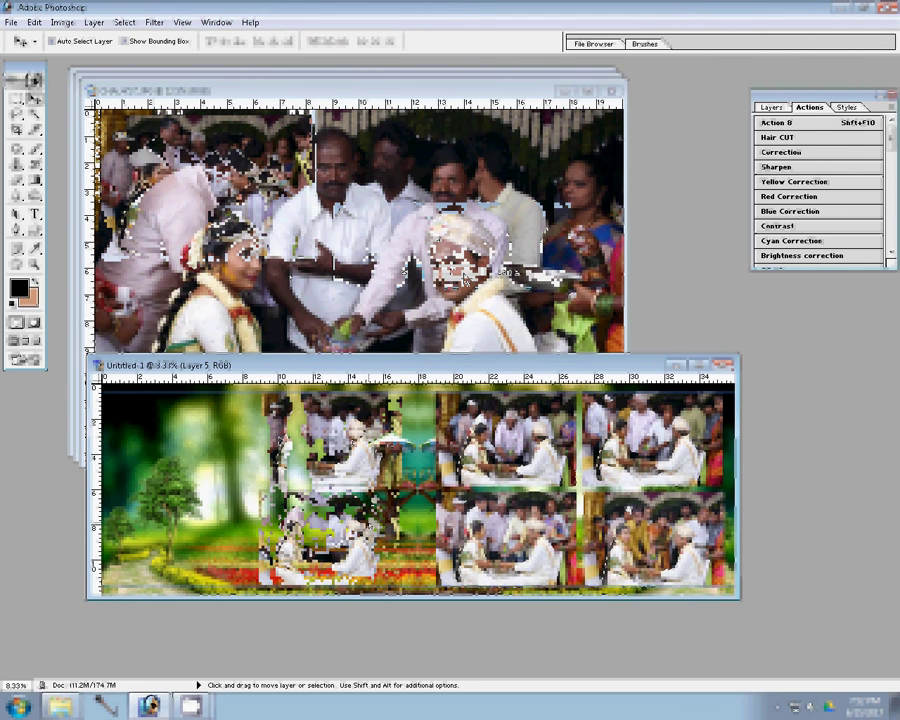
{"action": "left_click", "coordinate": [263, 258]}
{"action": "key", "text": "ctrl+alt+i"}
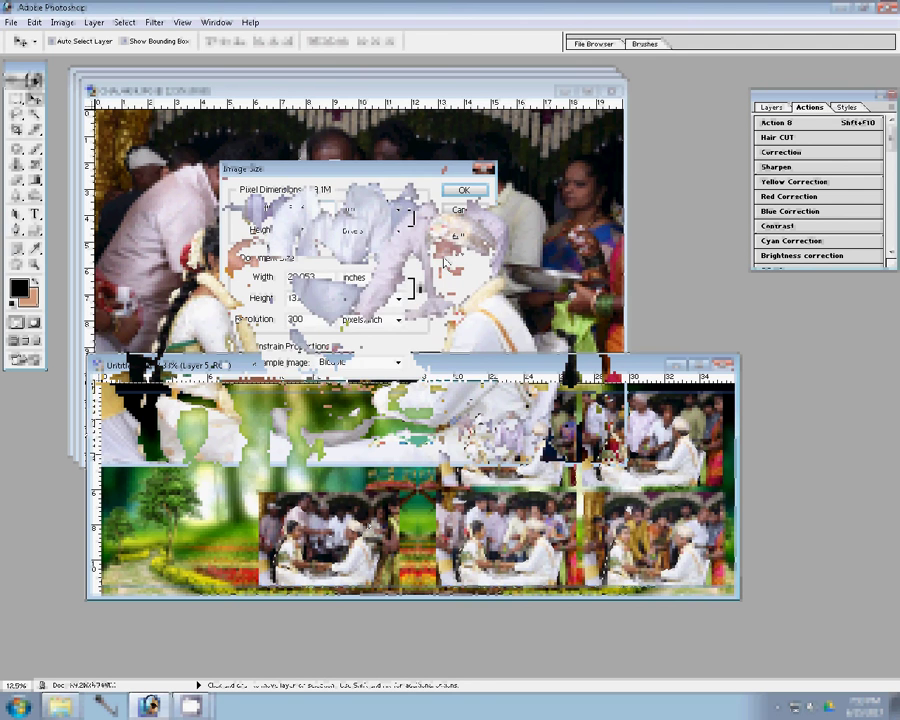
- Resize CHA_4424 to 8 inches wide, fill the top-left slot, and close it unsaved
{"action": "type", "text": "8"}
{"action": "left_click", "coordinate": [463, 190]}
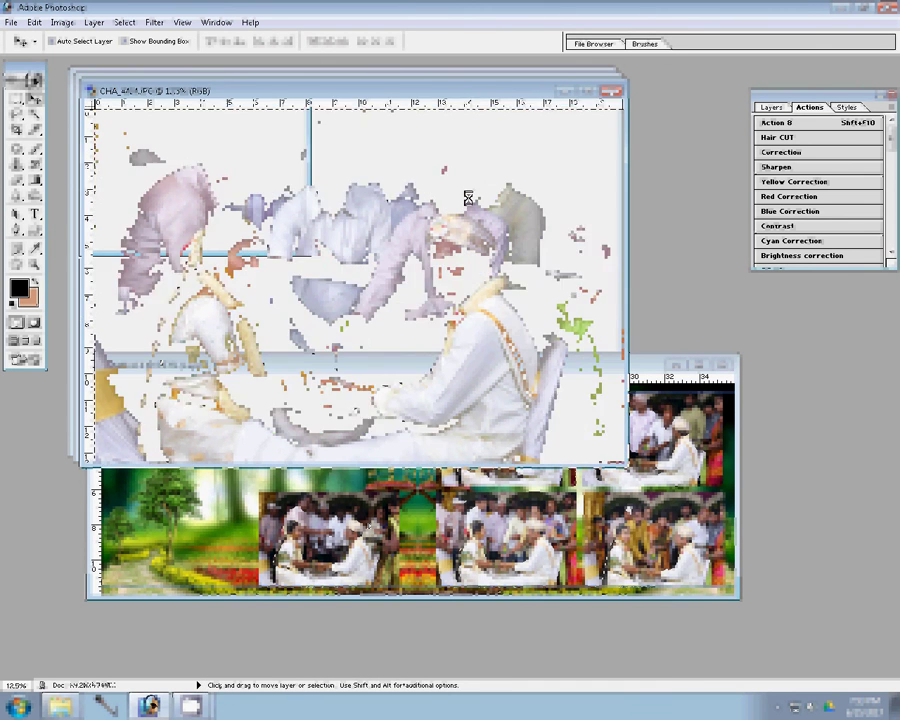
{"action": "left_click_drag", "start_coordinate": [467, 199], "coordinate": [327, 448]}
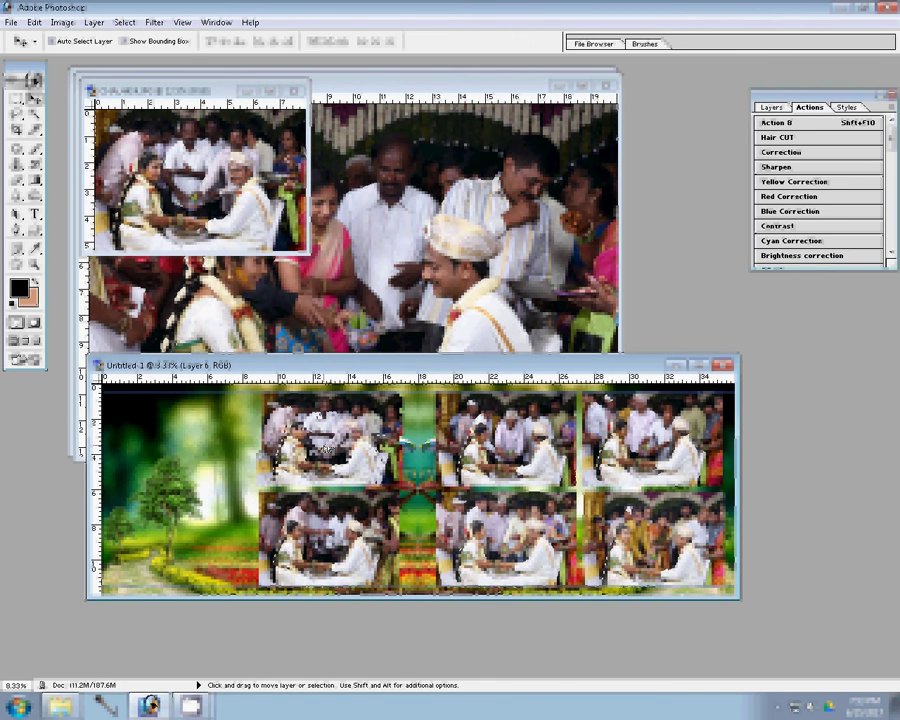
{"action": "left_click", "coordinate": [288, 91]}
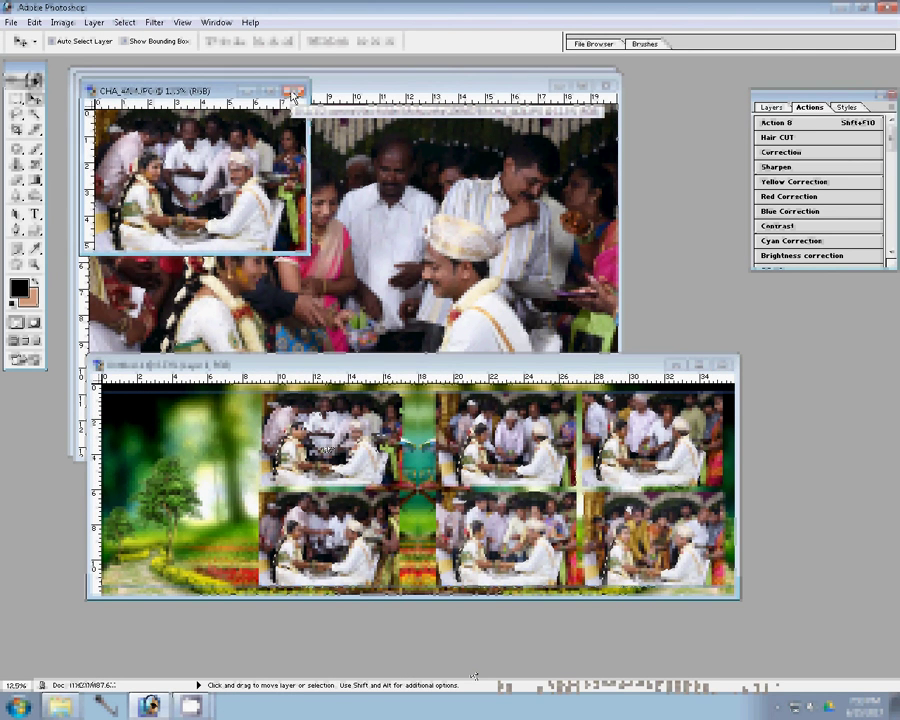
{"action": "left_click", "coordinate": [292, 93]}
{"action": "left_click", "coordinate": [455, 272]}
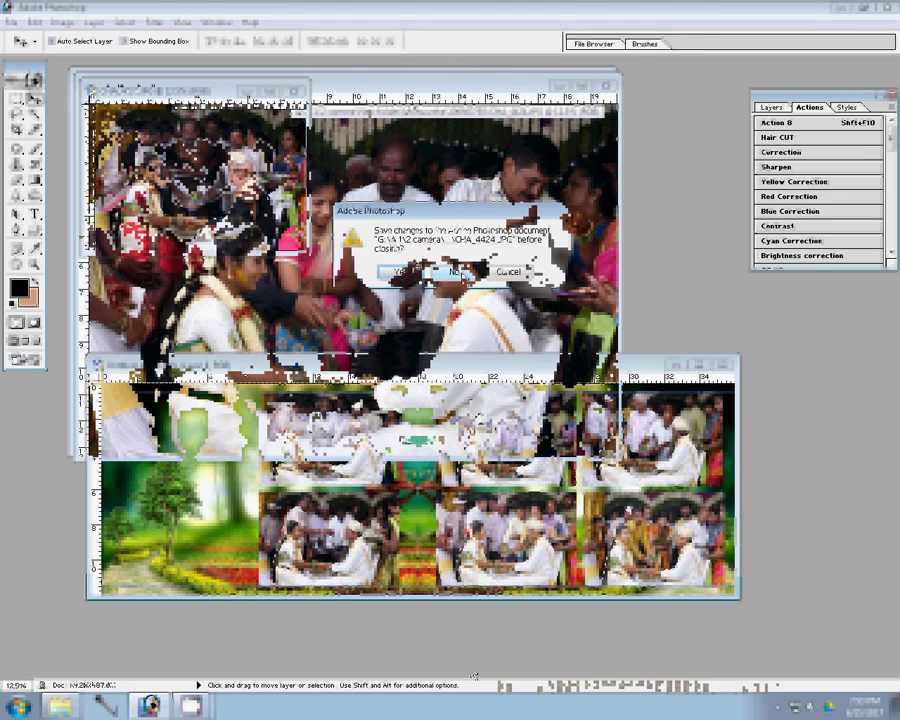
- Resize CHA_4423 to 8 inches wide, place it bottom-left, and close it discarding changes
{"action": "key", "text": "ctrl+alt+i"}
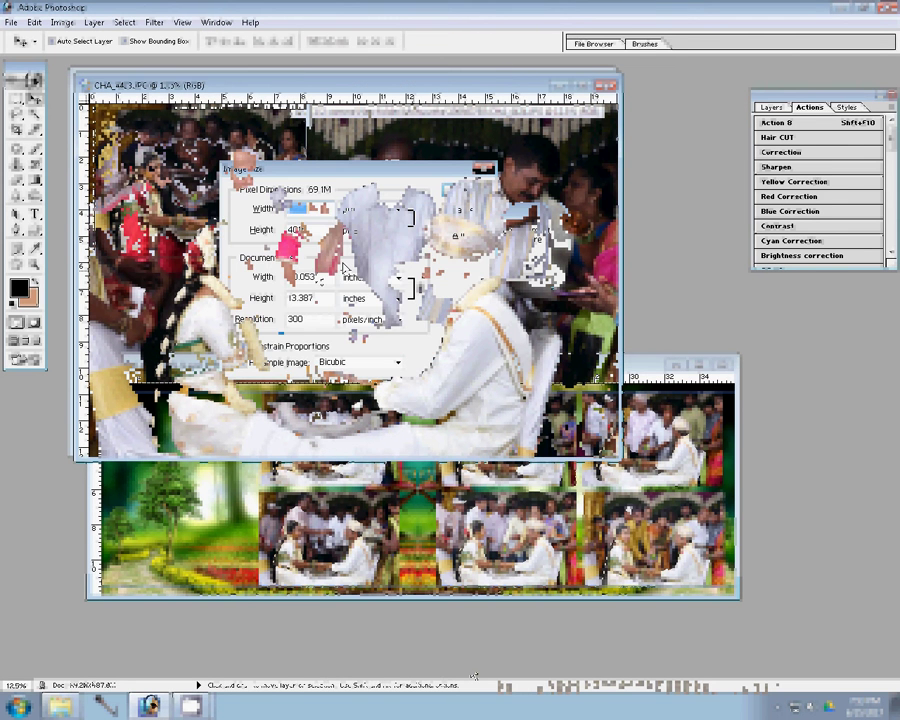
{"action": "double_click", "coordinate": [282, 282]}
{"action": "type", "text": "8"}
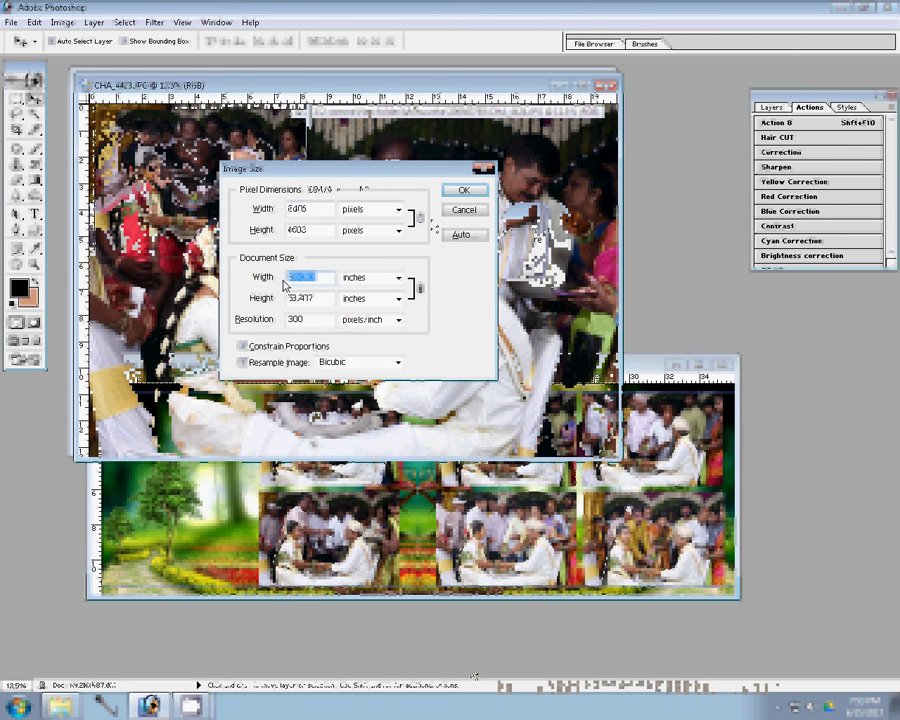
{"action": "left_click", "coordinate": [462, 188]}
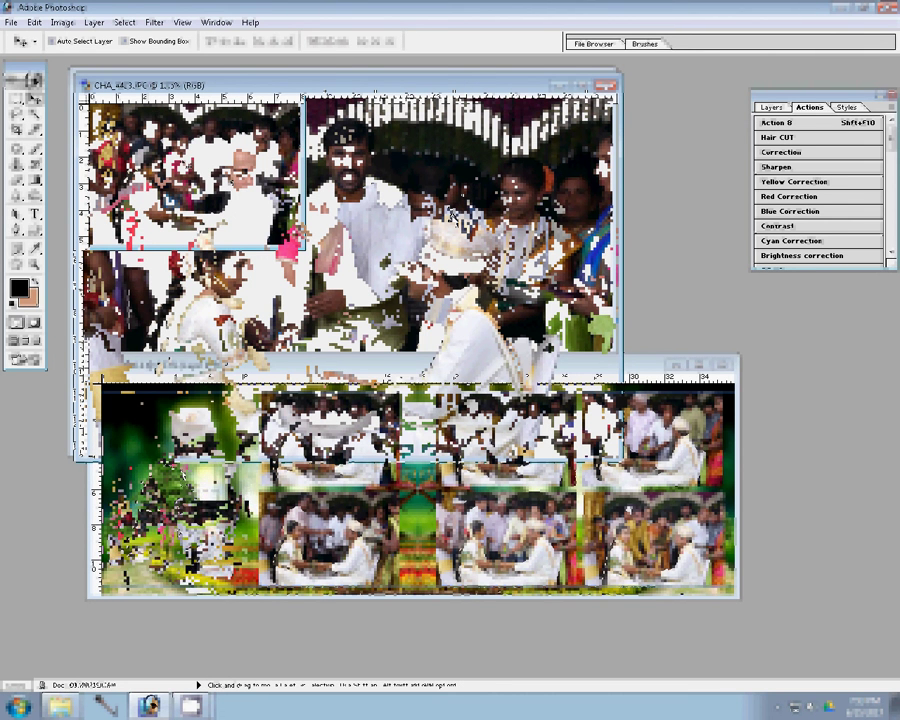
{"action": "left_click", "coordinate": [135, 400]}
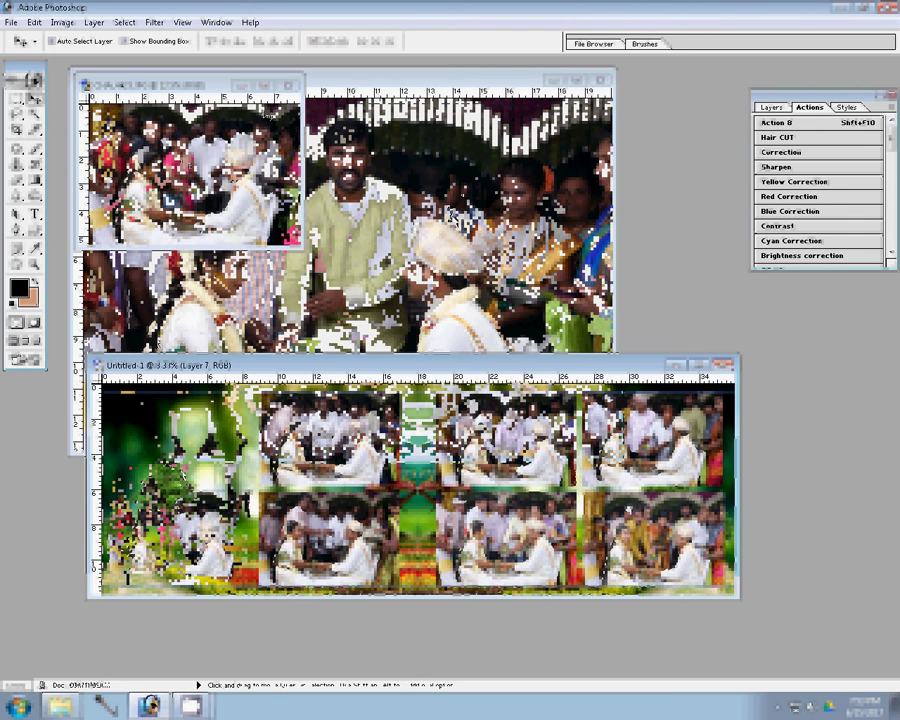
{"action": "left_click", "coordinate": [289, 86]}
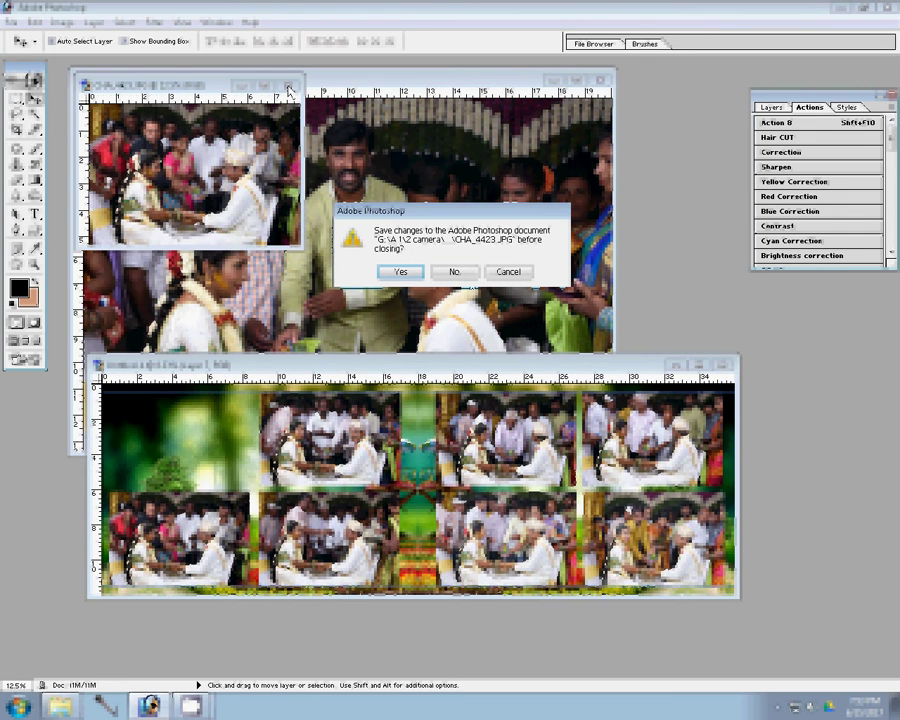
{"action": "left_click", "coordinate": [458, 274]}
- Drop the CHA_4401 photo into the album's top-left cell and close its window
{"action": "key", "text": "ctrl+alt+i"}
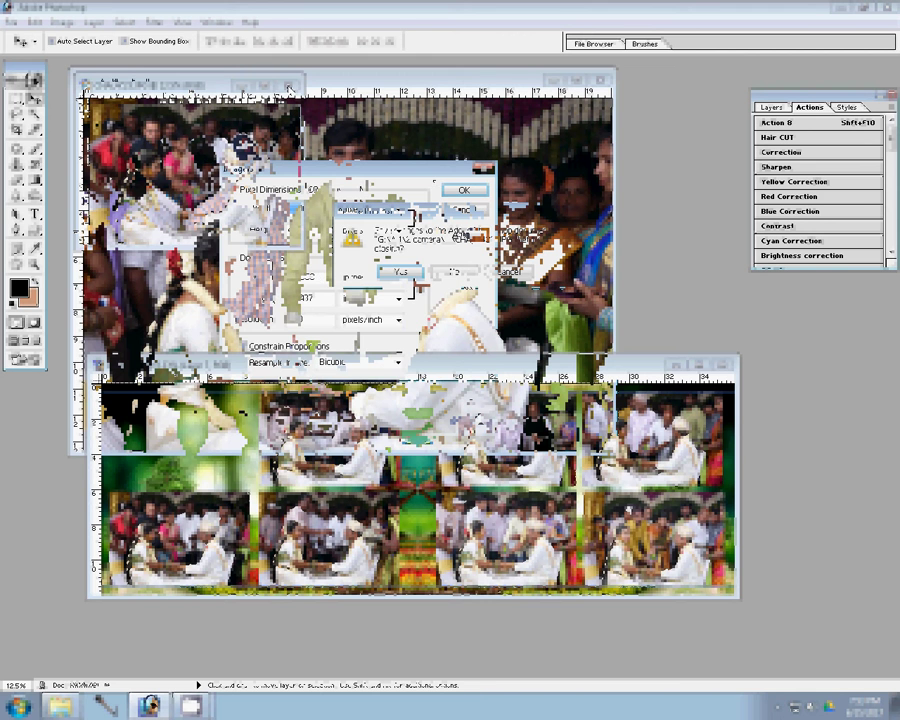
{"action": "key", "text": "Escape"}
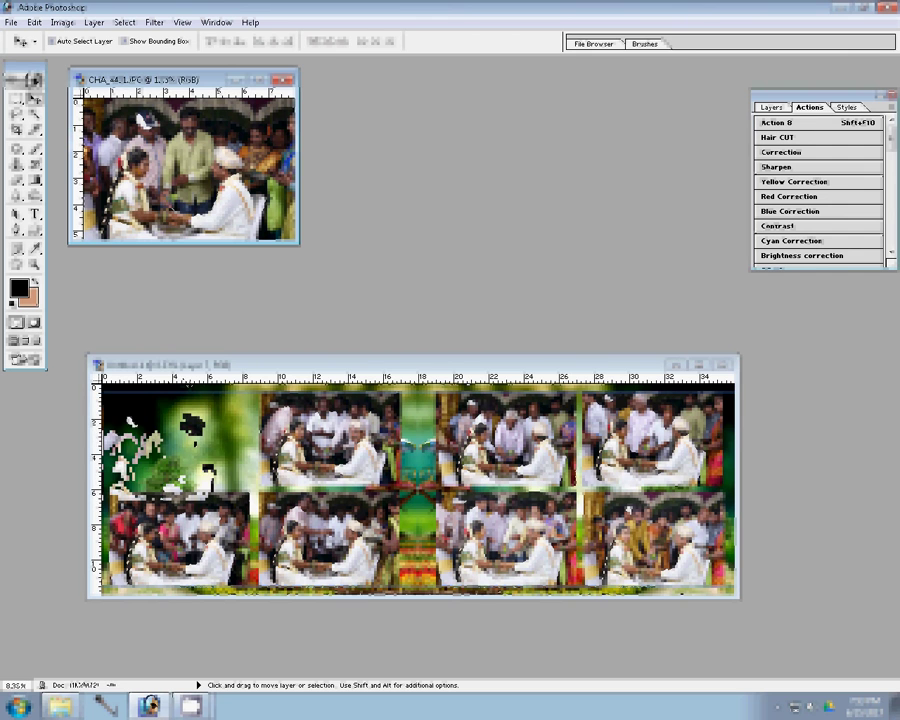
{"action": "mouse_move", "coordinate": [180, 170]}
{"action": "left_mouse_down"}
{"action": "mouse_move", "coordinate": [175, 440]}
{"action": "mouse_move", "coordinate": [243, 412]}
{"action": "left_mouse_up"}
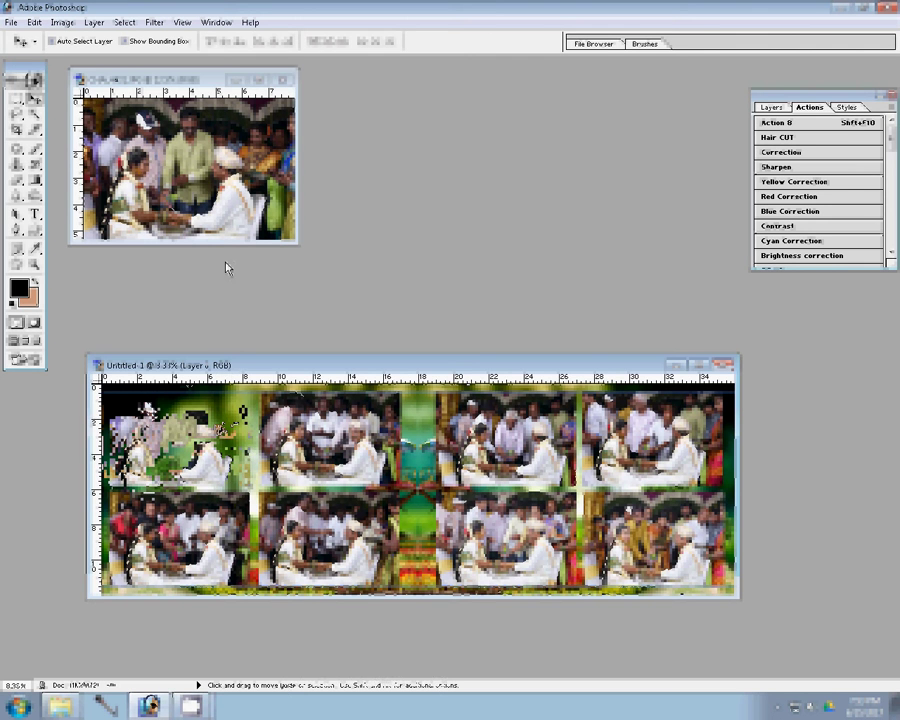
{"action": "left_click", "coordinate": [283, 80]}
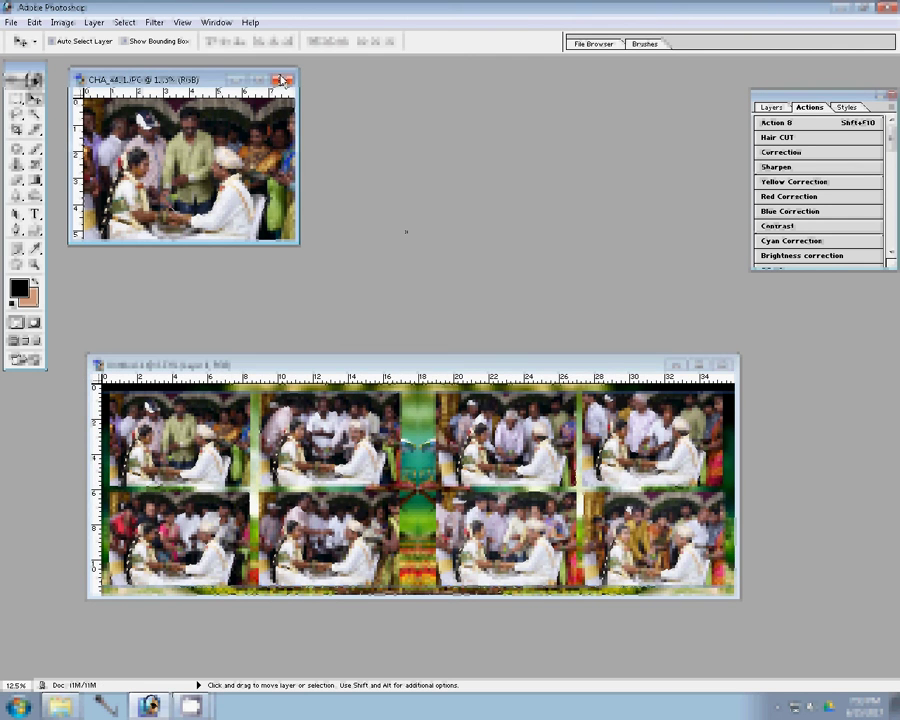
{"action": "left_click", "coordinate": [283, 80]}
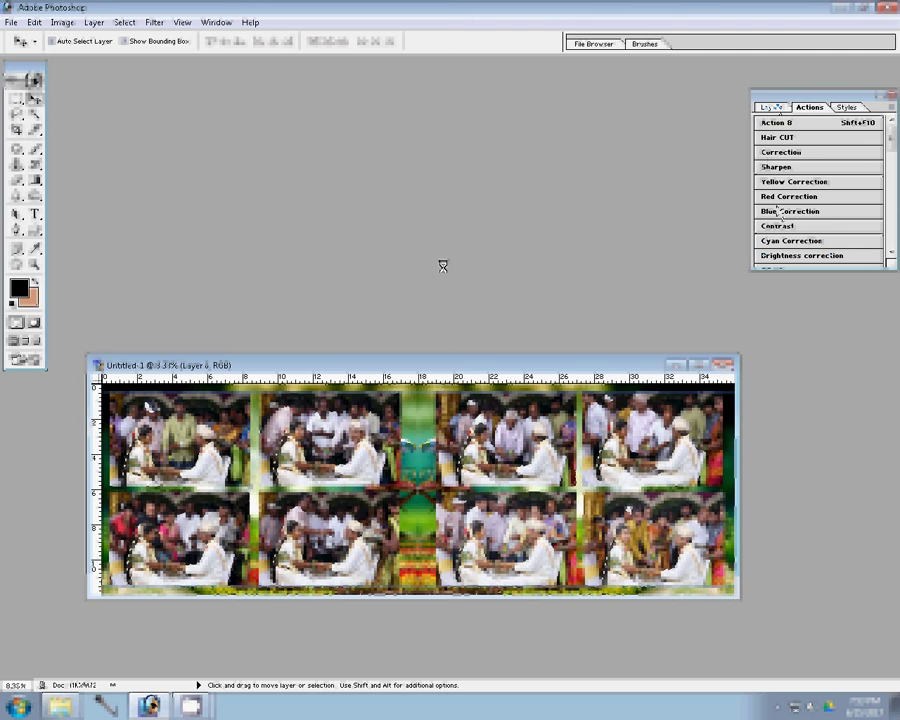
- Float the Layers palette, select Layer 3, and run the action merging the photo layers
{"action": "mouse_move", "coordinate": [770, 106]}
{"action": "left_mouse_down"}
{"action": "mouse_move", "coordinate": [760, 90]}
{"action": "mouse_move", "coordinate": [676, 102]}
{"action": "left_mouse_up"}
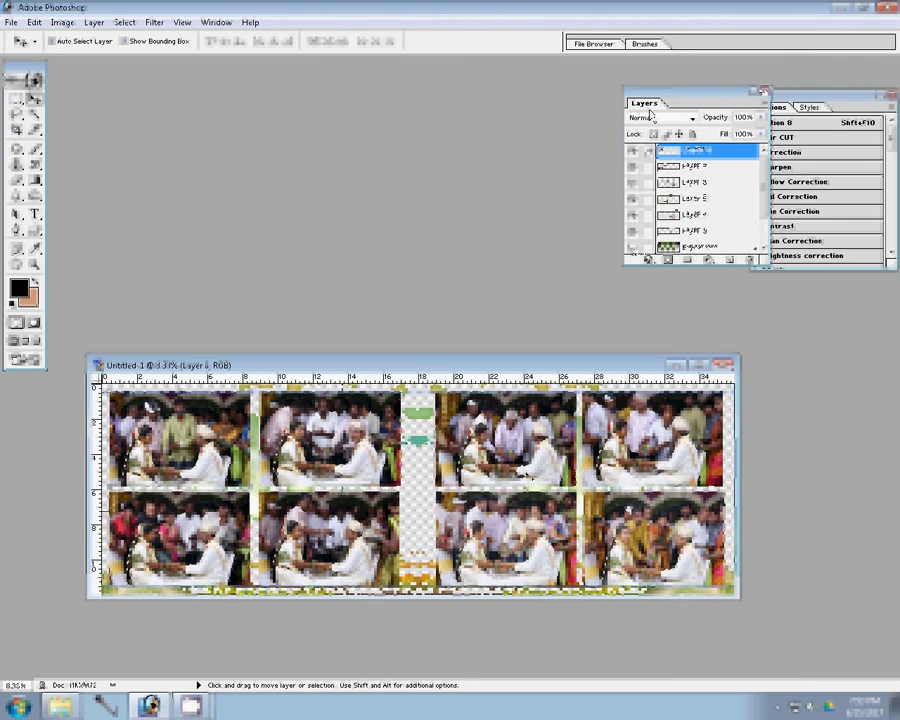
{"action": "left_click", "coordinate": [695, 197]}
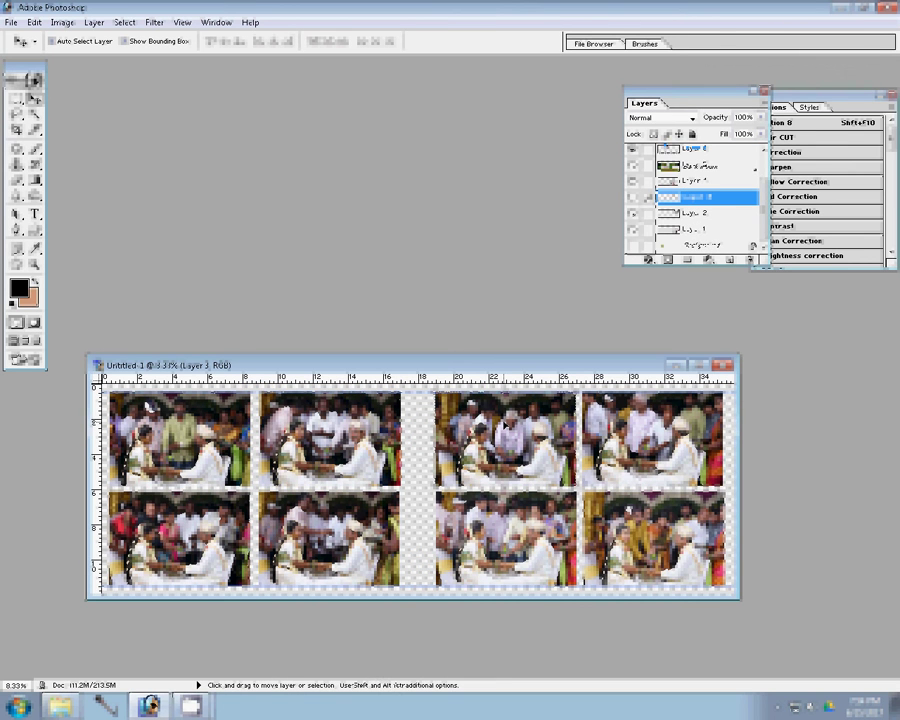
{"action": "left_click", "coordinate": [800, 140]}
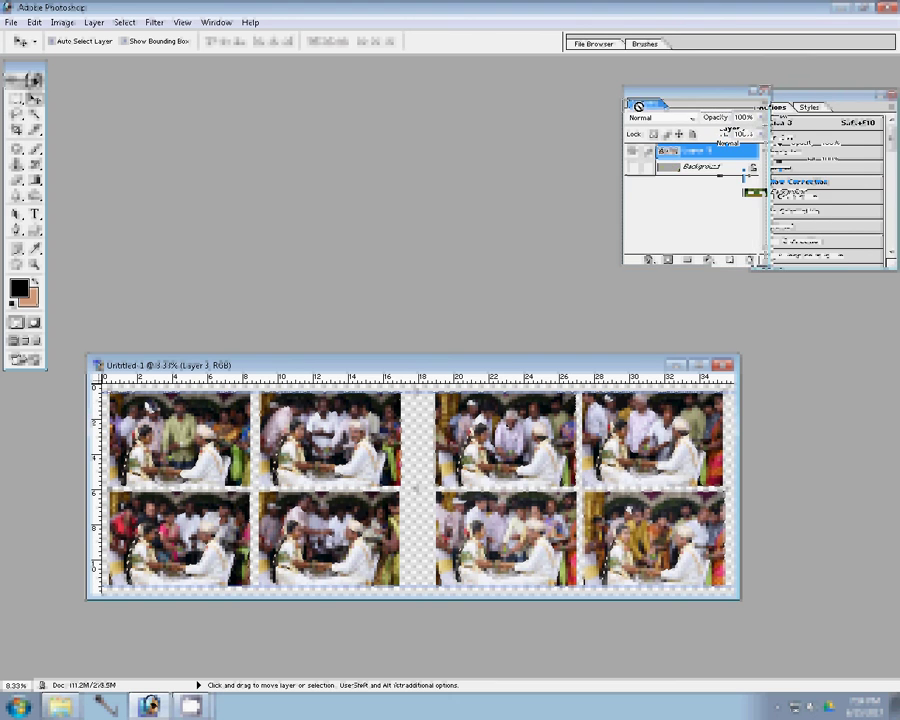
{"action": "left_click_drag", "start_coordinate": [638, 104], "coordinate": [724, 129]}
{"action": "left_click", "coordinate": [782, 109]}
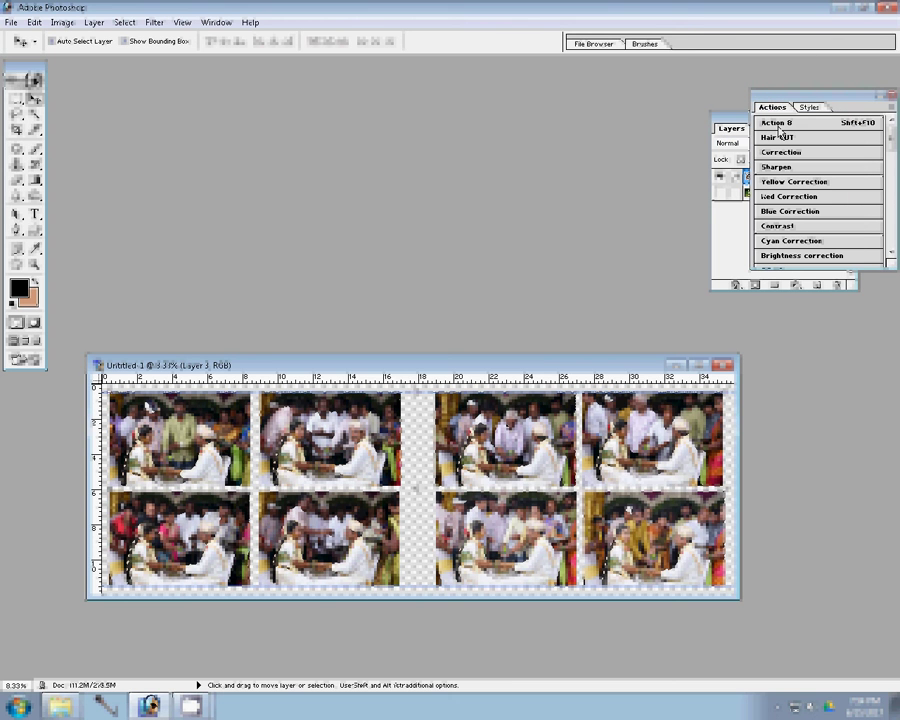
- Drag the Actions palette off the Layers list so Layer 3 and Background show
{"action": "left_click", "coordinate": [780, 132]}
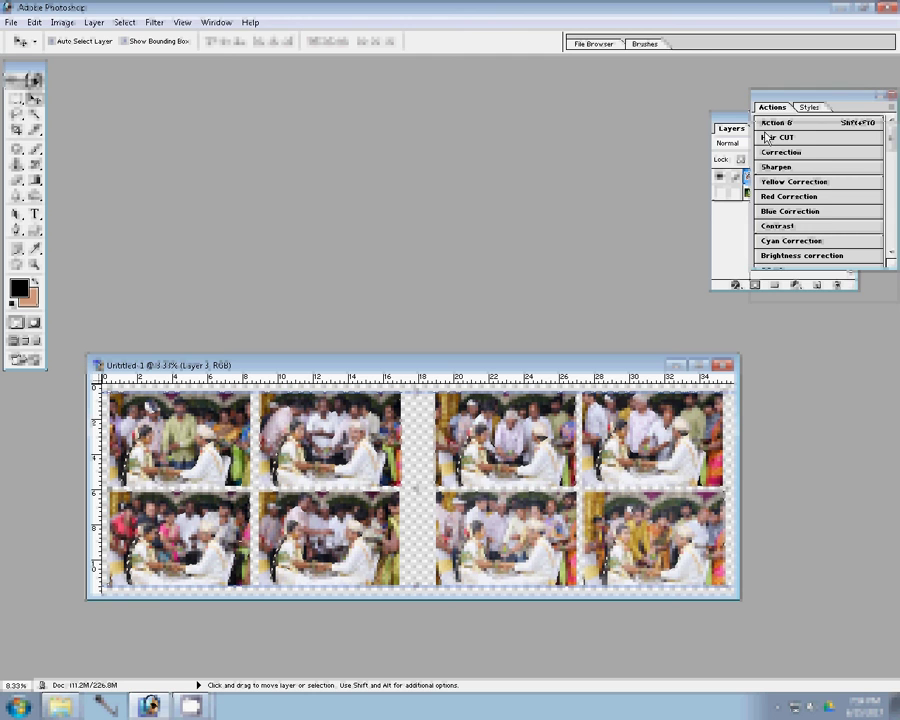
{"action": "left_click_drag", "start_coordinate": [767, 108], "coordinate": [747, 243]}
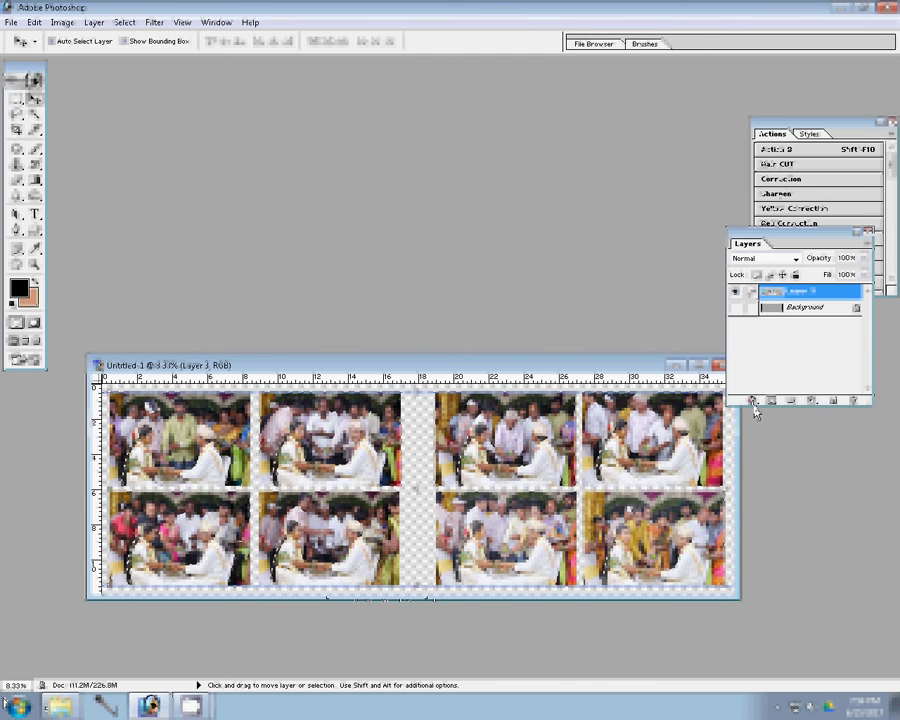
- Add a 22 px Stroke effect filled with a chosen pattern to Layer 3
{"action": "left_click", "coordinate": [753, 401]}
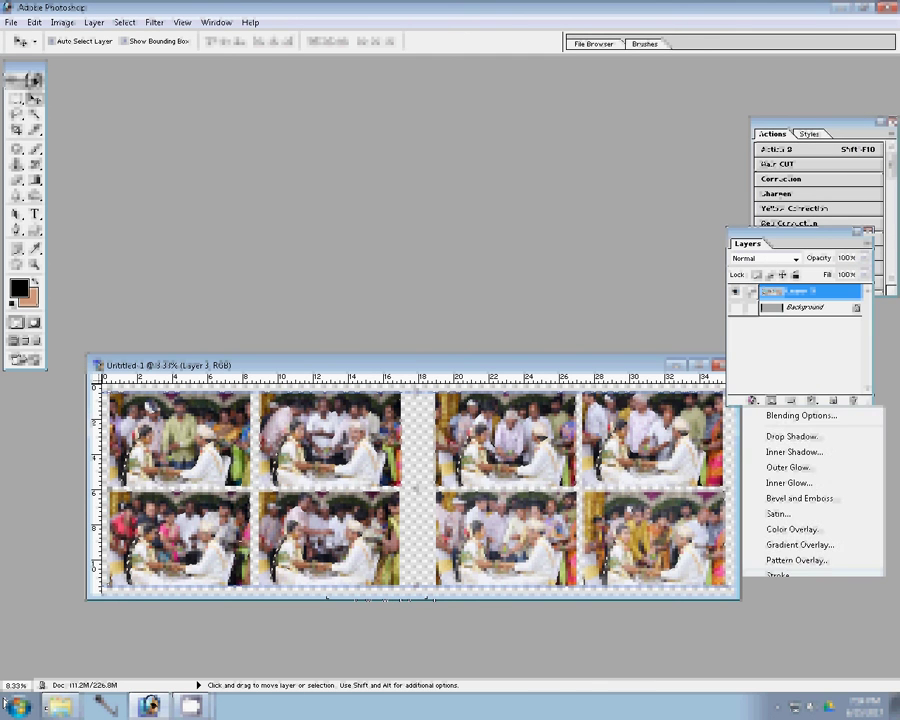
{"action": "left_click", "coordinate": [705, 316]}
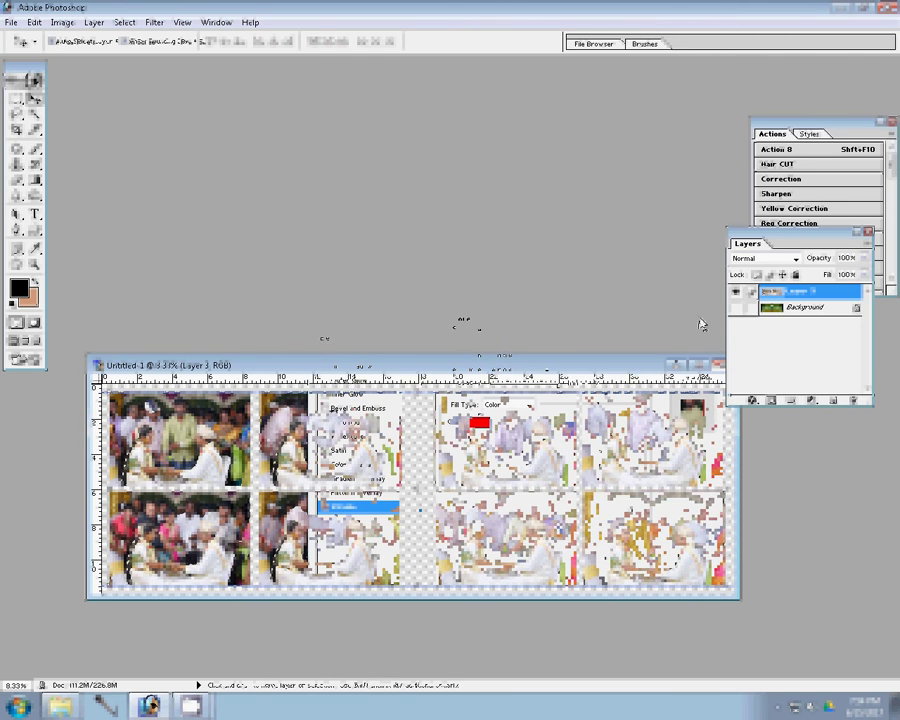
{"action": "left_click", "coordinate": [512, 404]}
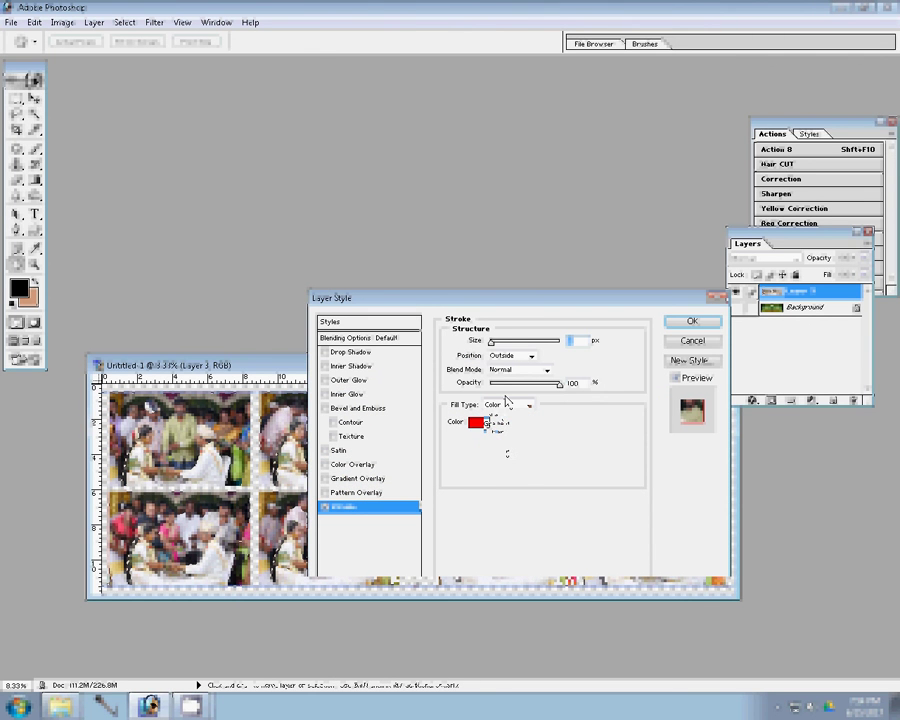
{"action": "left_click", "coordinate": [500, 434]}
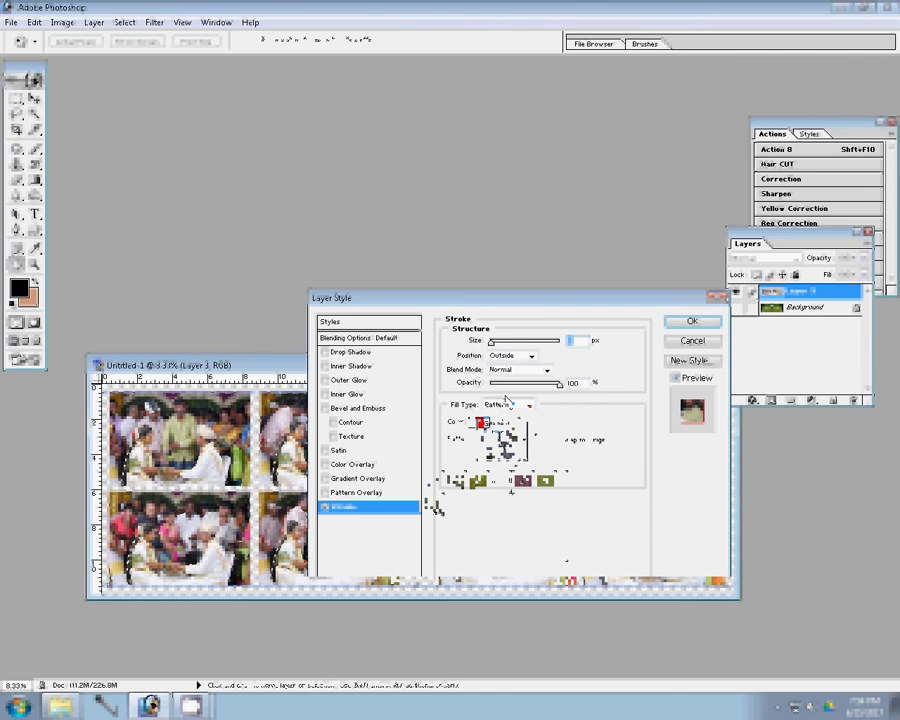
{"action": "left_click", "coordinate": [499, 438]}
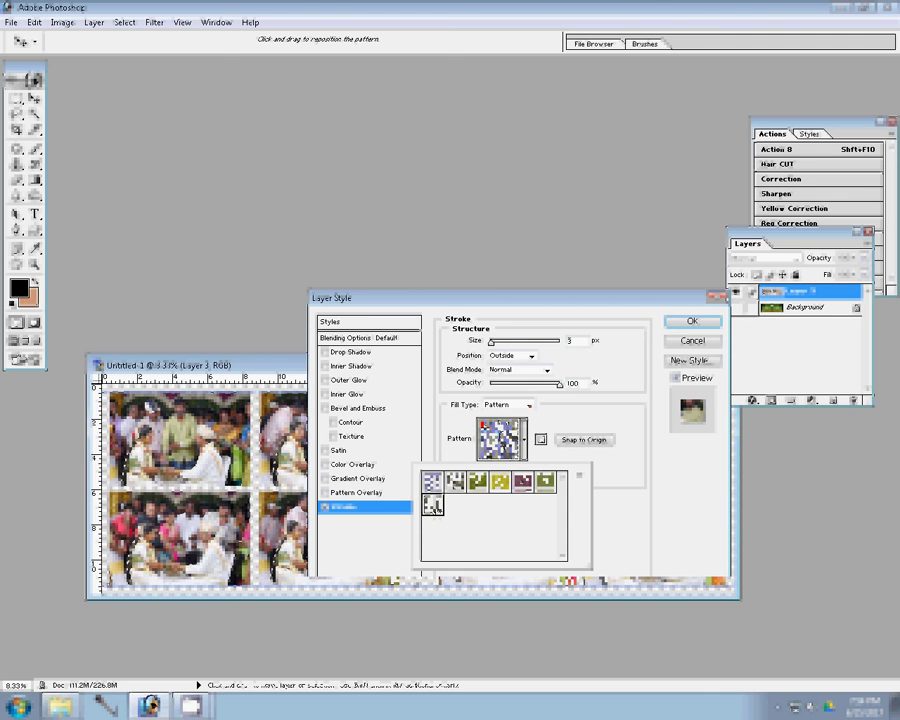
{"action": "double_click", "coordinate": [524, 481]}
{"action": "left_click_drag", "start_coordinate": [491, 342], "coordinate": [498, 342]}
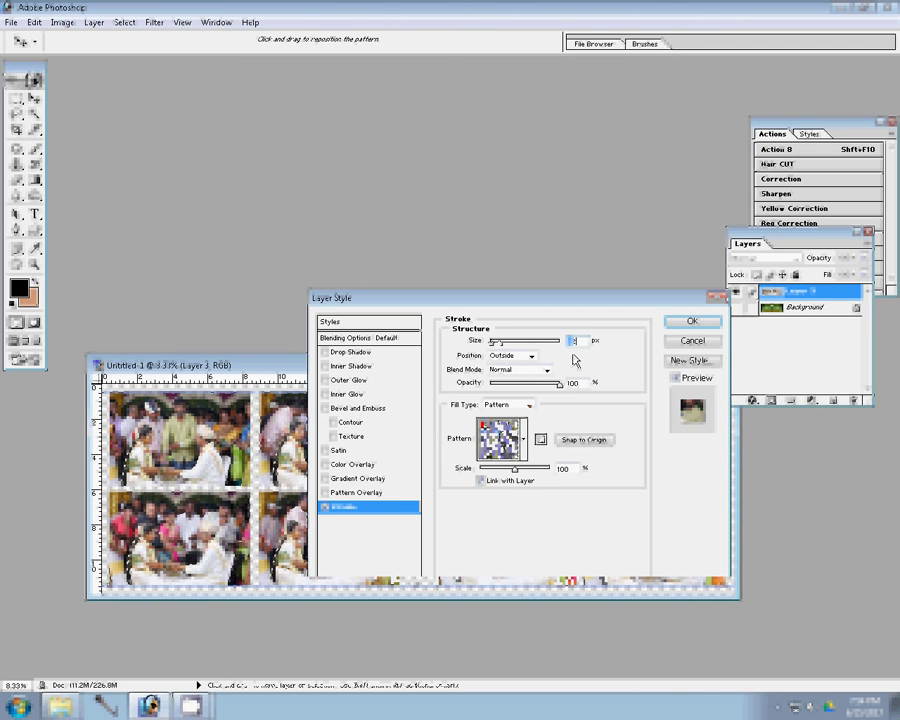
{"action": "left_click", "coordinate": [689, 324]}
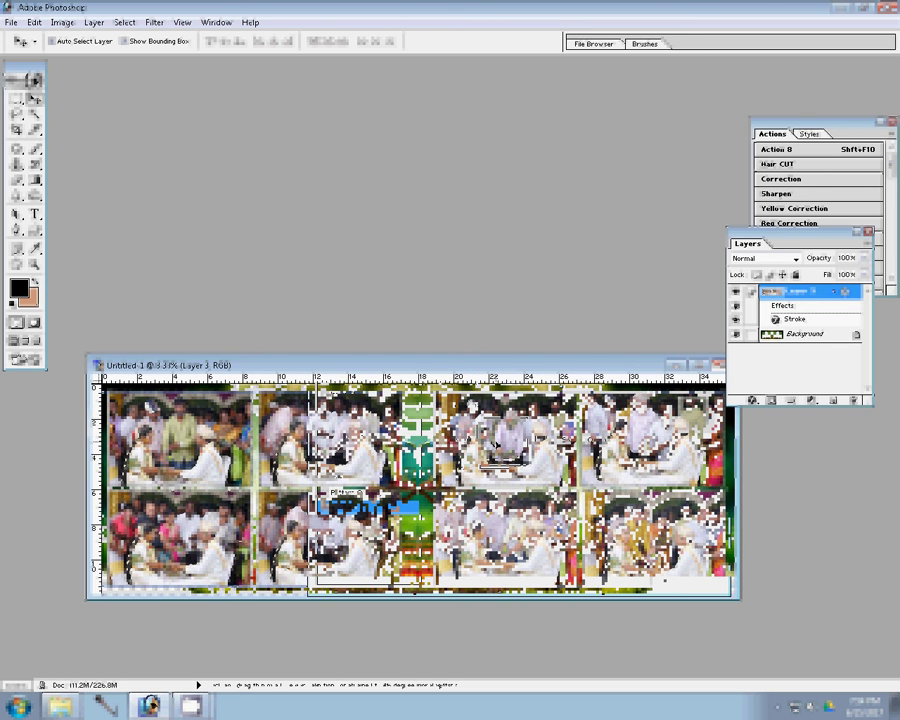
- Save the spread as layered Photoshop file 114.psd in the k 1 folder
{"action": "key", "text": "ctrl+shift+s"}
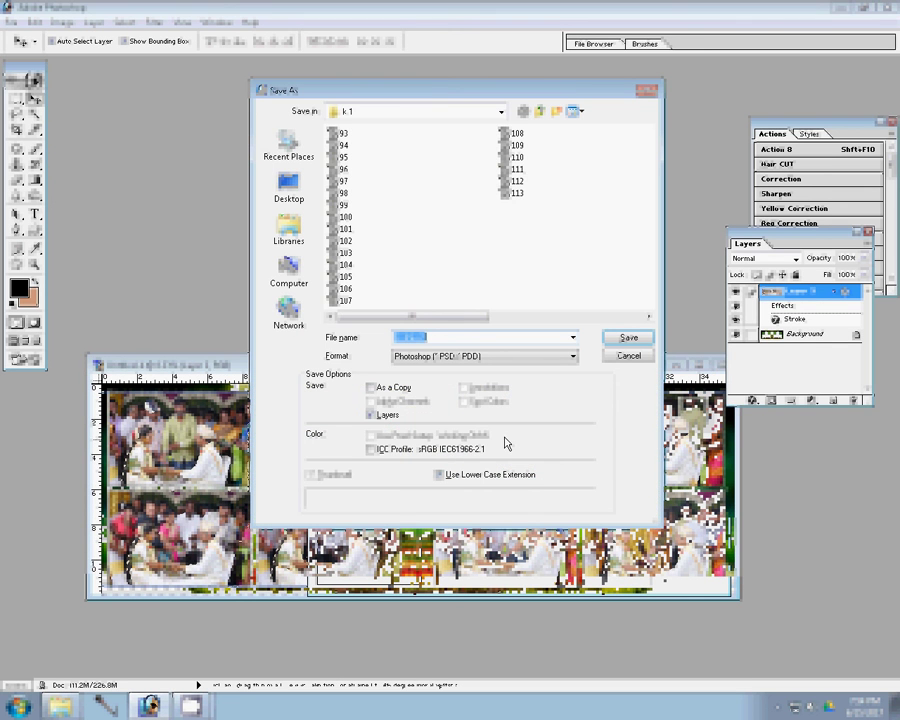
{"action": "type", "text": "114"}
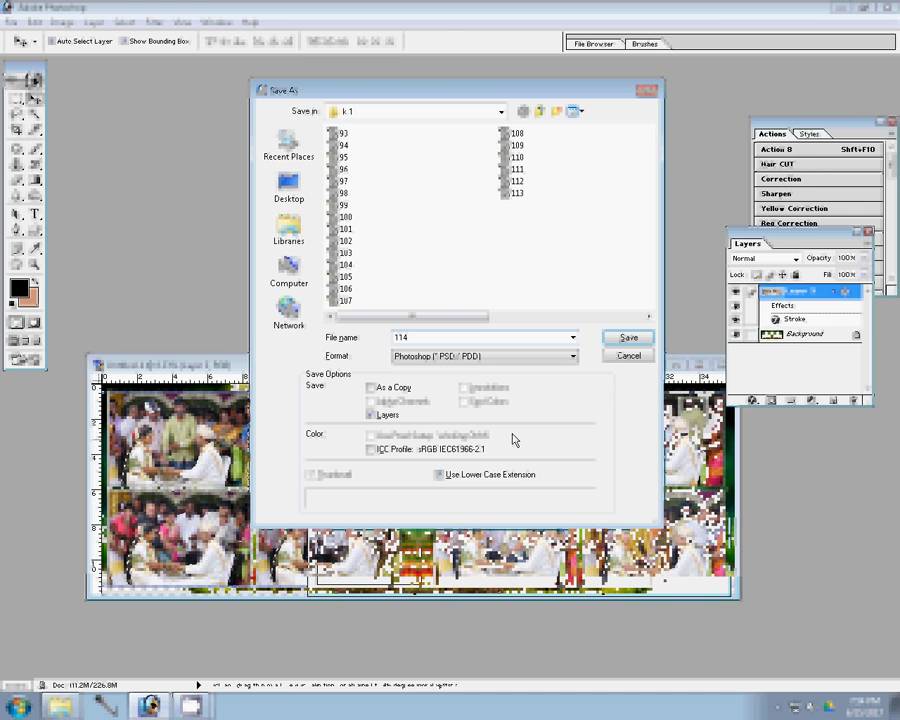
{"action": "left_click", "coordinate": [628, 337]}
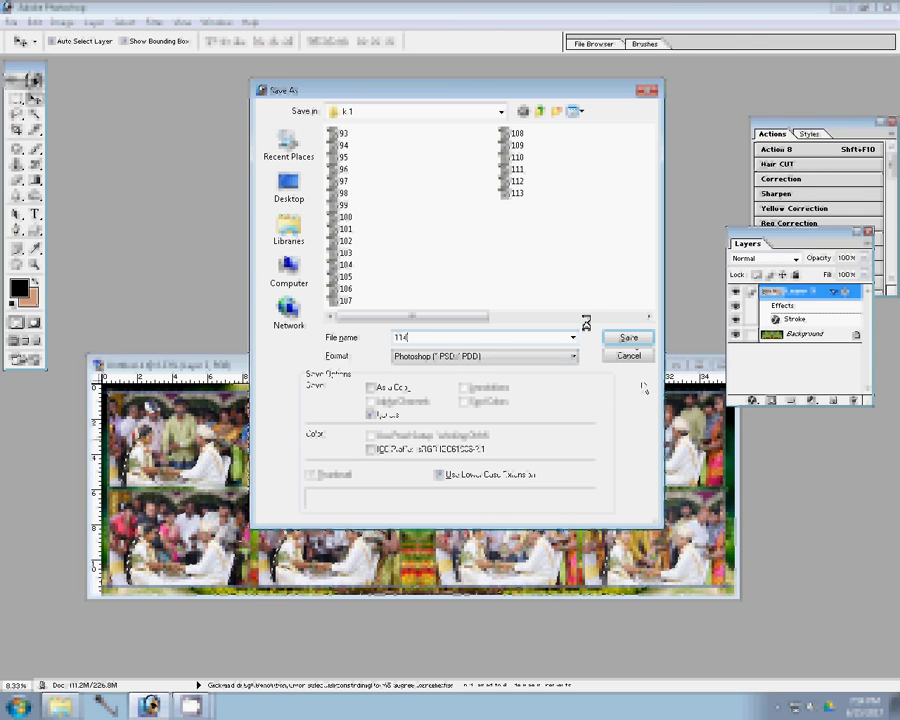